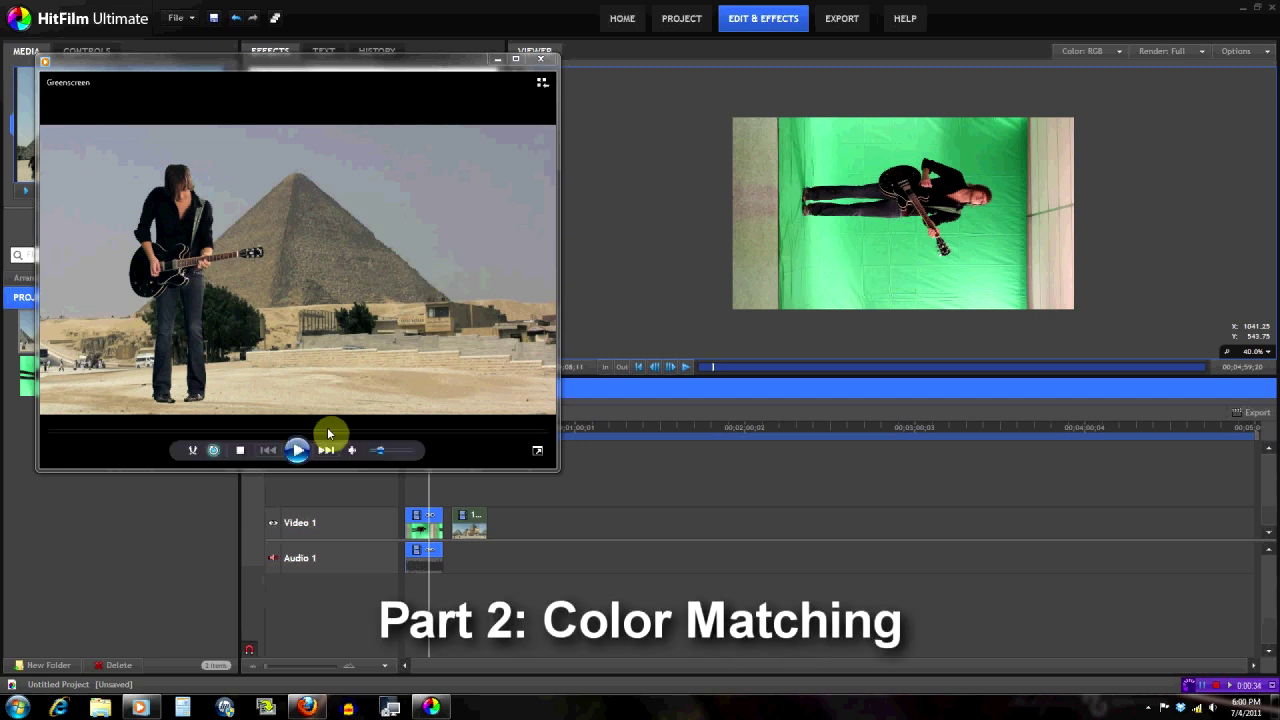
Play and pause the Greenscreen composite preview, then close the player window
{"action": "left_click", "coordinate": [297, 450]}
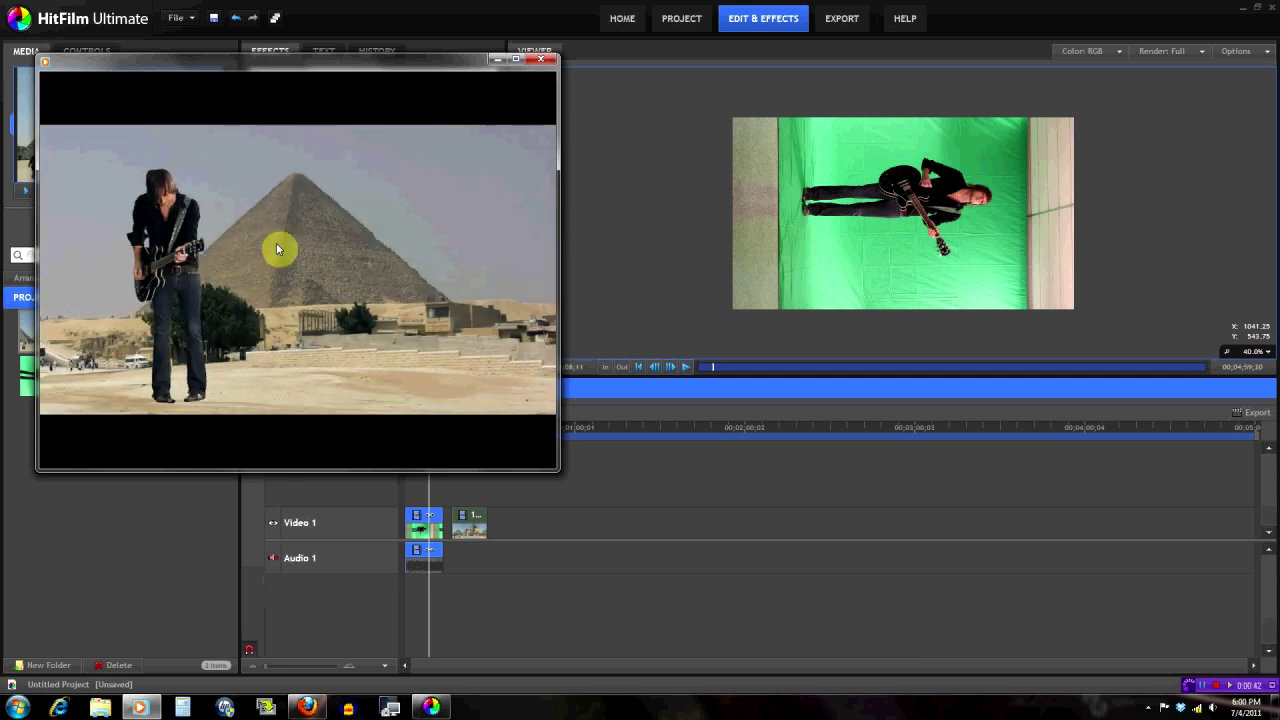
{"action": "mouse_move", "coordinate": [286, 443]}
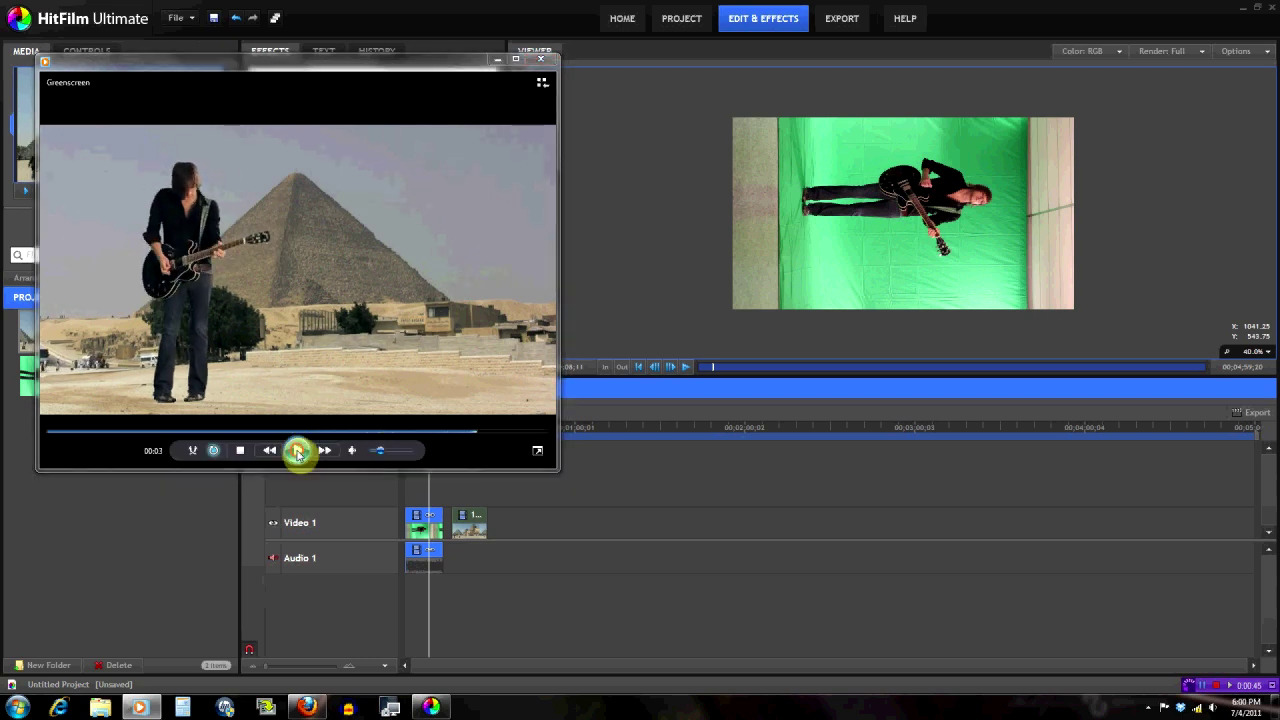
{"action": "left_click", "coordinate": [298, 451]}
{"action": "left_click", "coordinate": [550, 62]}
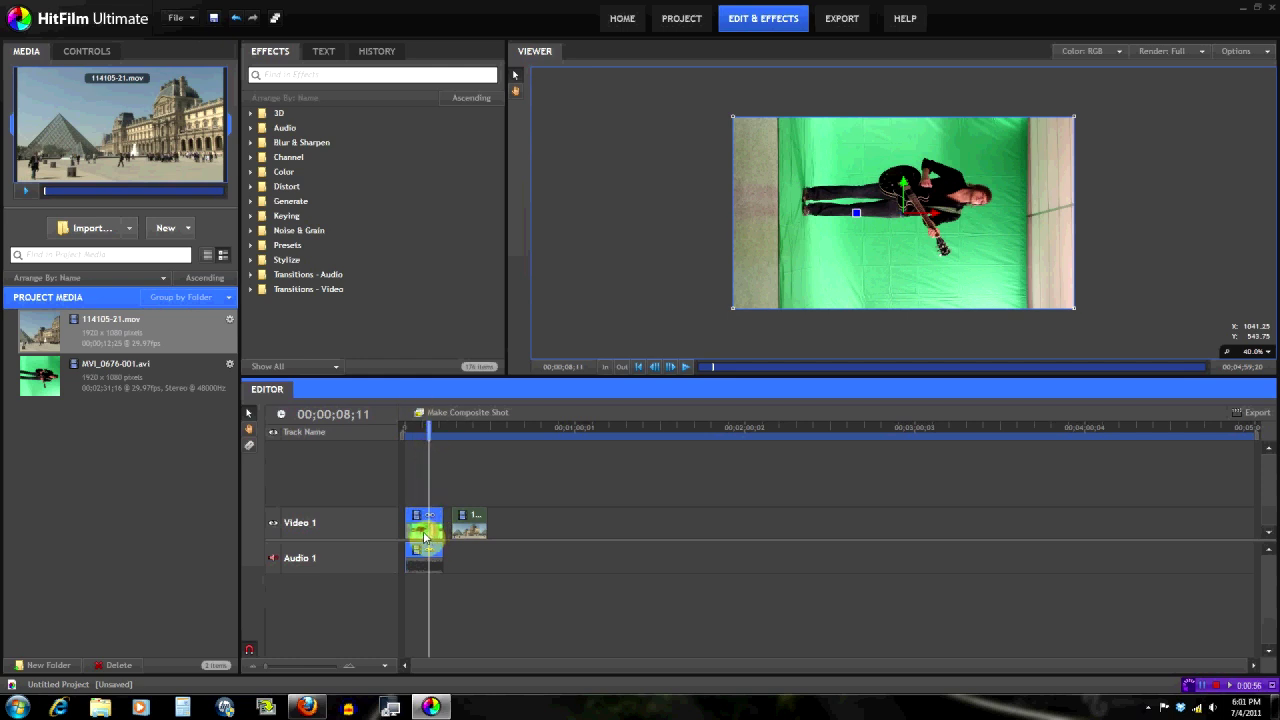
Convert the green-screen guitarist clip on Video 1 into a composite shot
{"action": "left_click", "coordinate": [474, 432]}
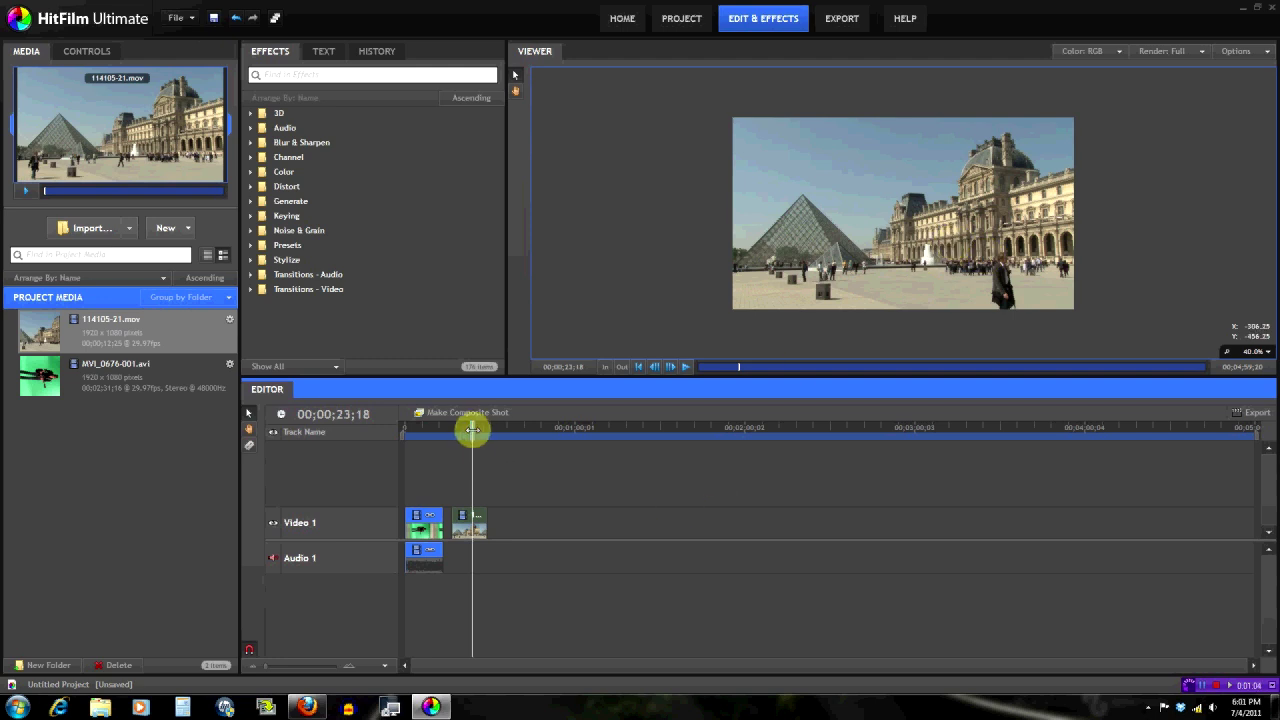
{"action": "left_click_drag", "start_coordinate": [473, 430], "coordinate": [431, 430]}
{"action": "left_click", "coordinate": [423, 531]}
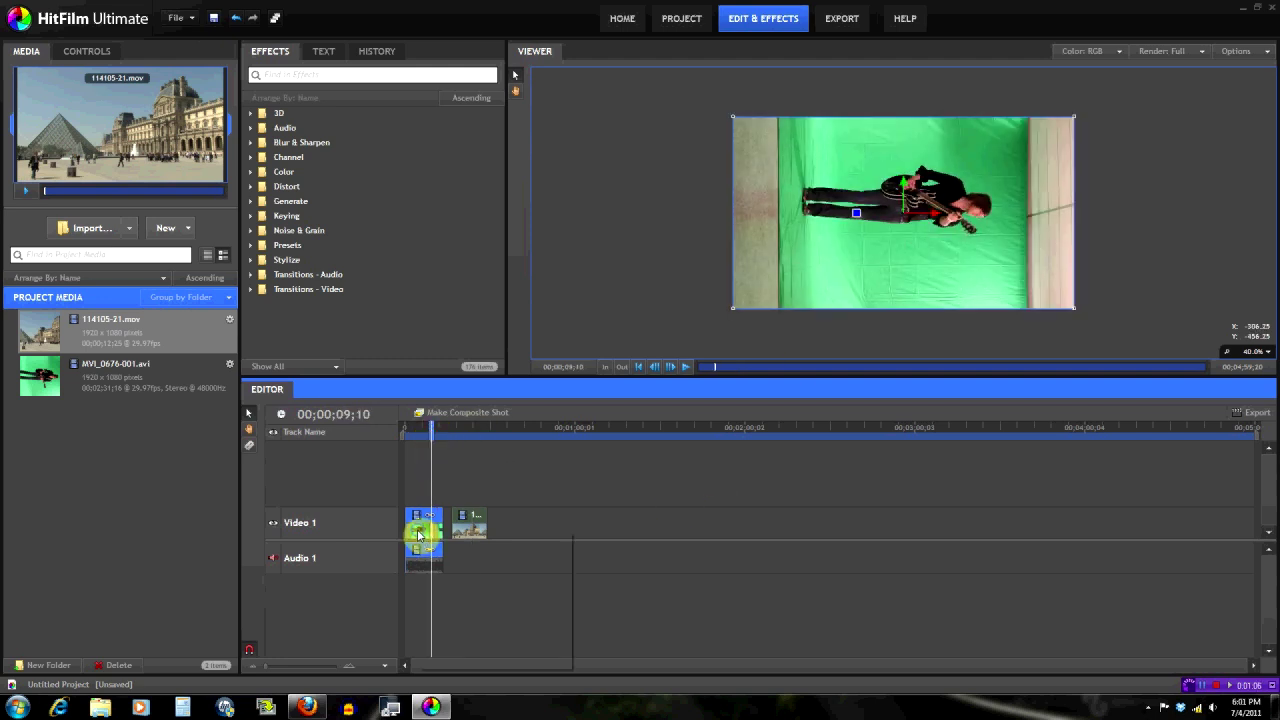
{"action": "right_click", "coordinate": [419, 534]}
{"action": "left_click", "coordinate": [466, 612]}
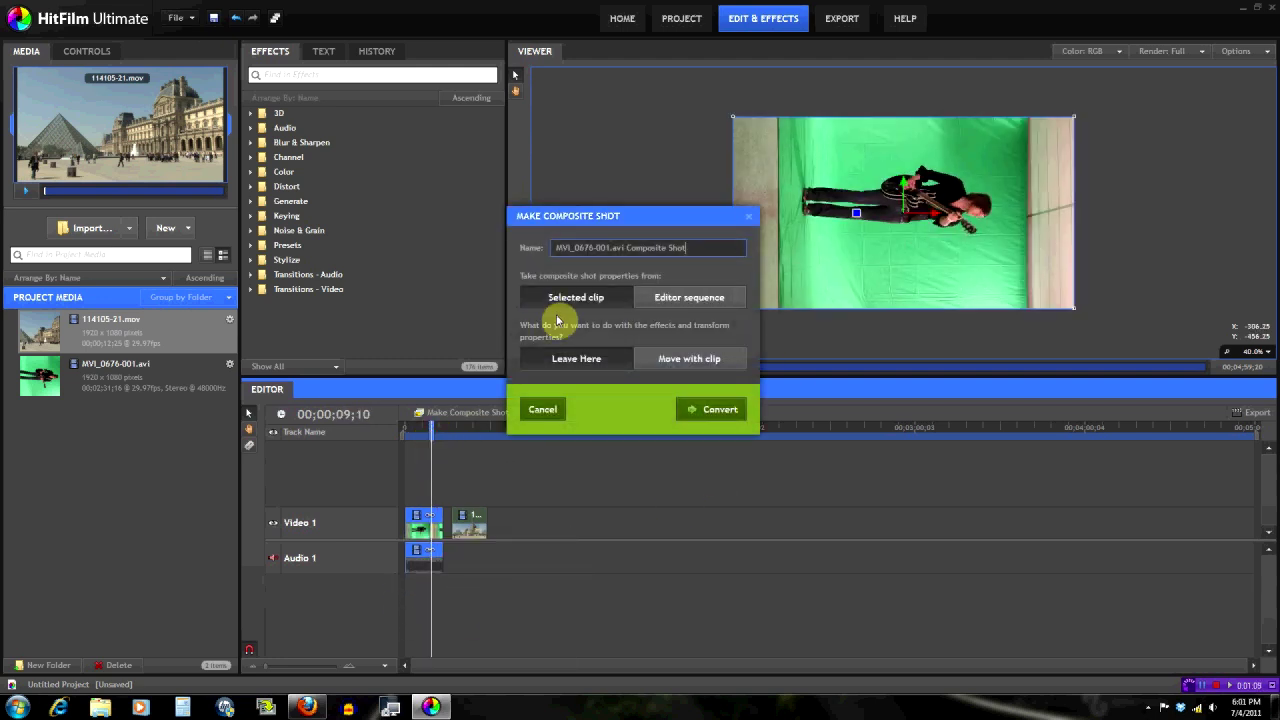
{"action": "left_click", "coordinate": [705, 409]}
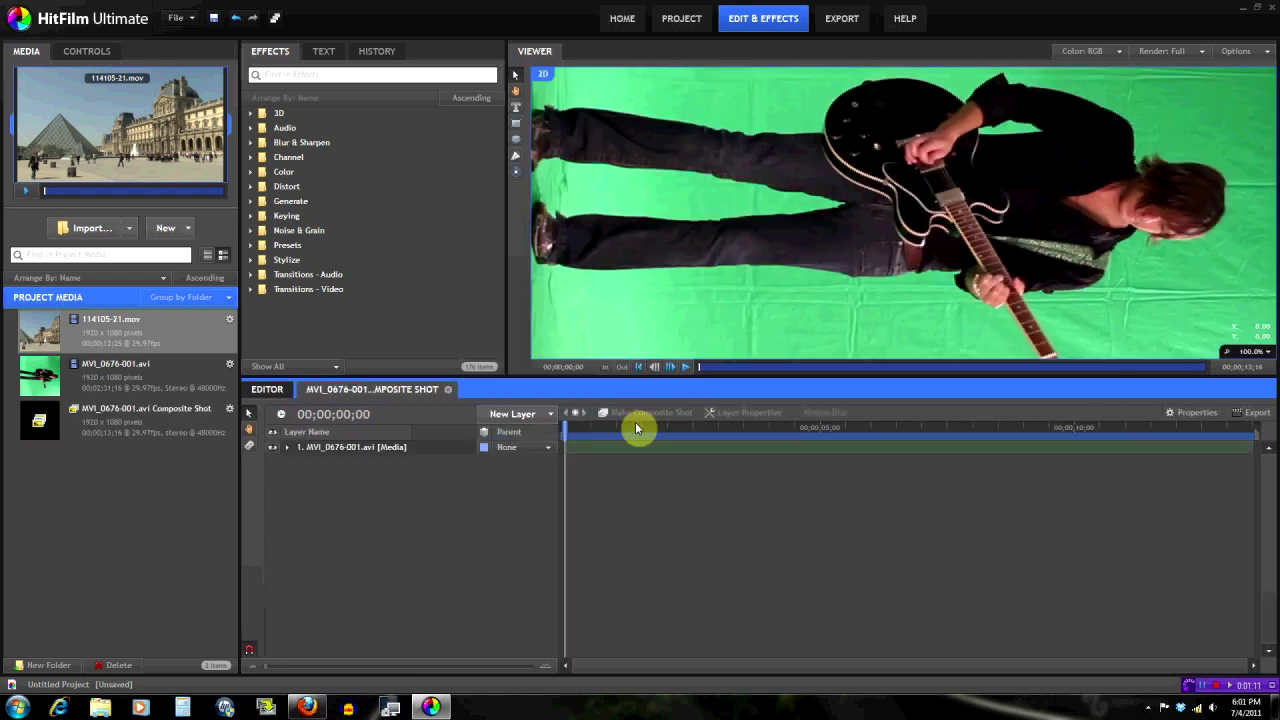
Select the green-screen media layer inside the new composite shot
{"action": "scroll", "coordinate": [740, 306], "scroll_direction": "down", "scroll_amount": 4}
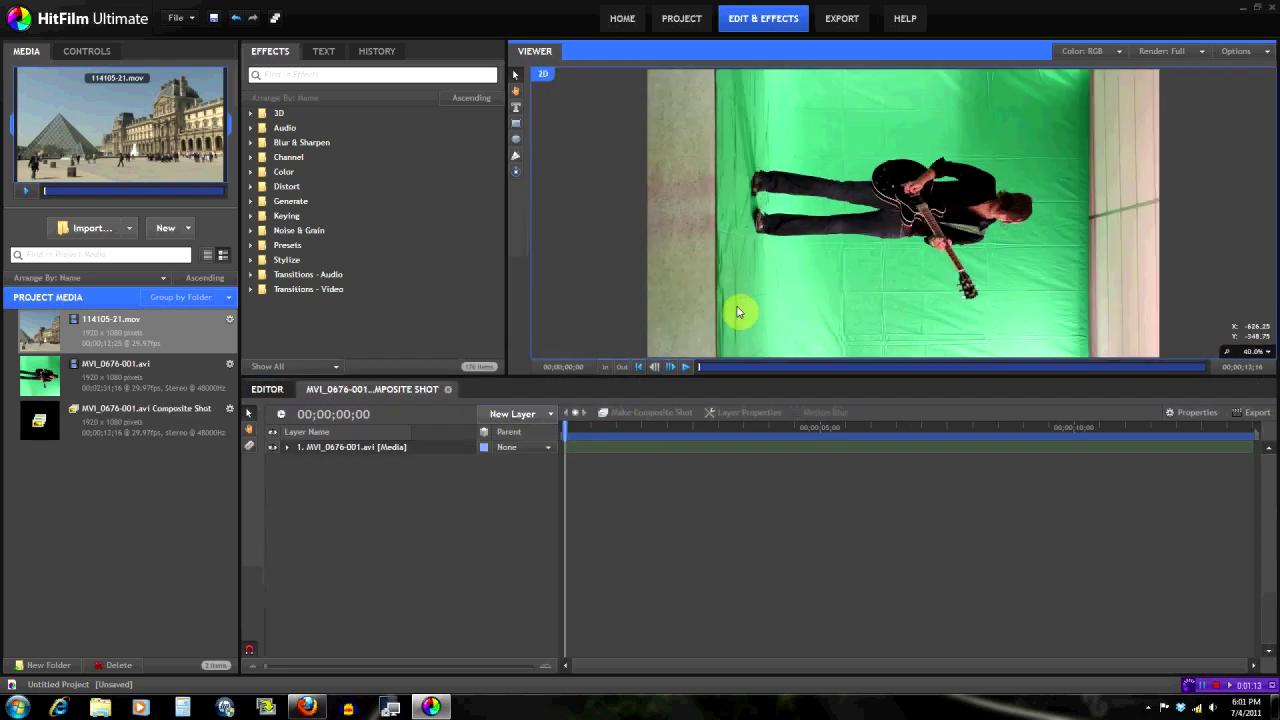
{"action": "scroll", "coordinate": [738, 312], "scroll_direction": "down", "scroll_amount": 1}
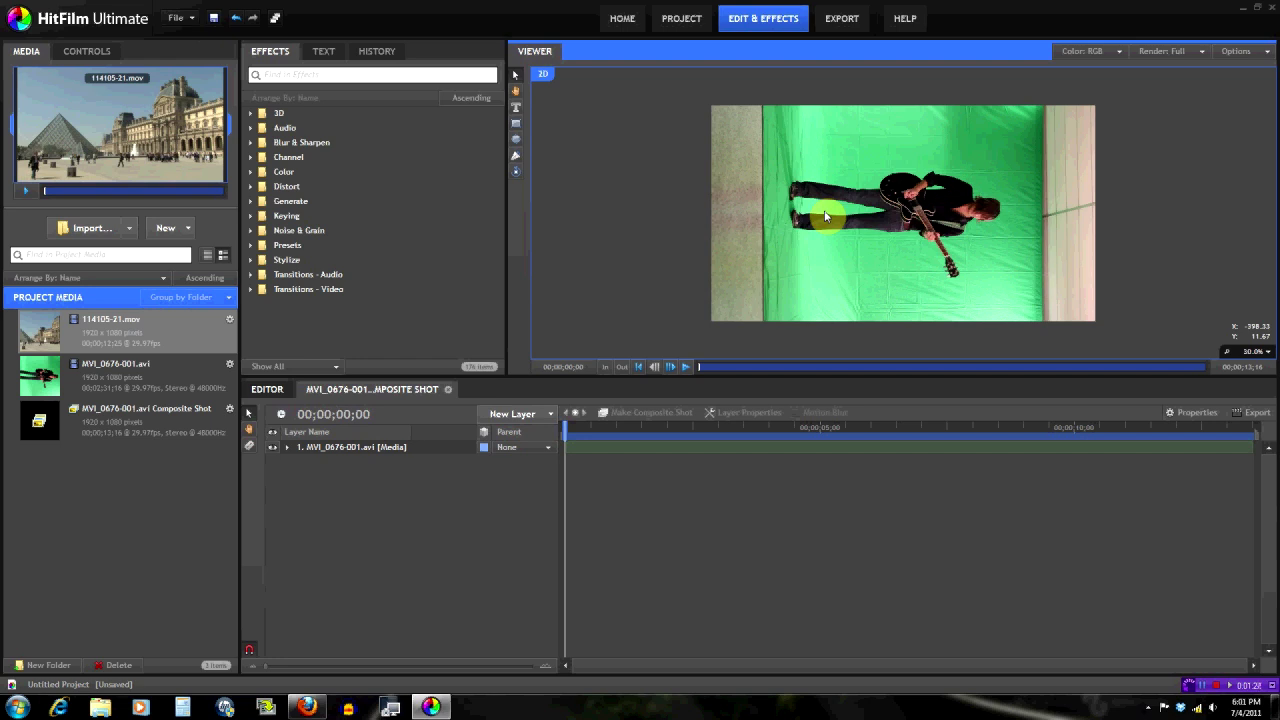
{"action": "left_click", "coordinate": [340, 450]}
Rotate the guitarist layer to -90°, scale it to 69%, and draw a rectangular mask around him
{"action": "left_click", "coordinate": [88, 51]}
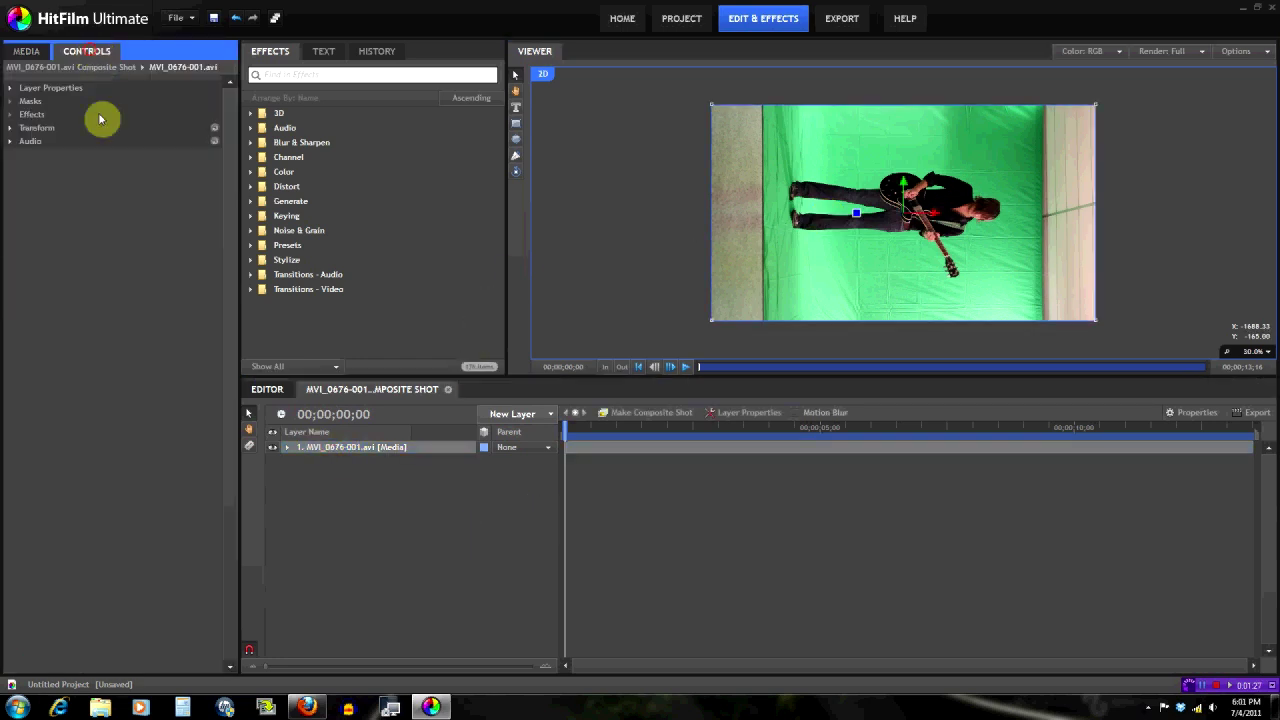
{"action": "left_click", "coordinate": [9, 128]}
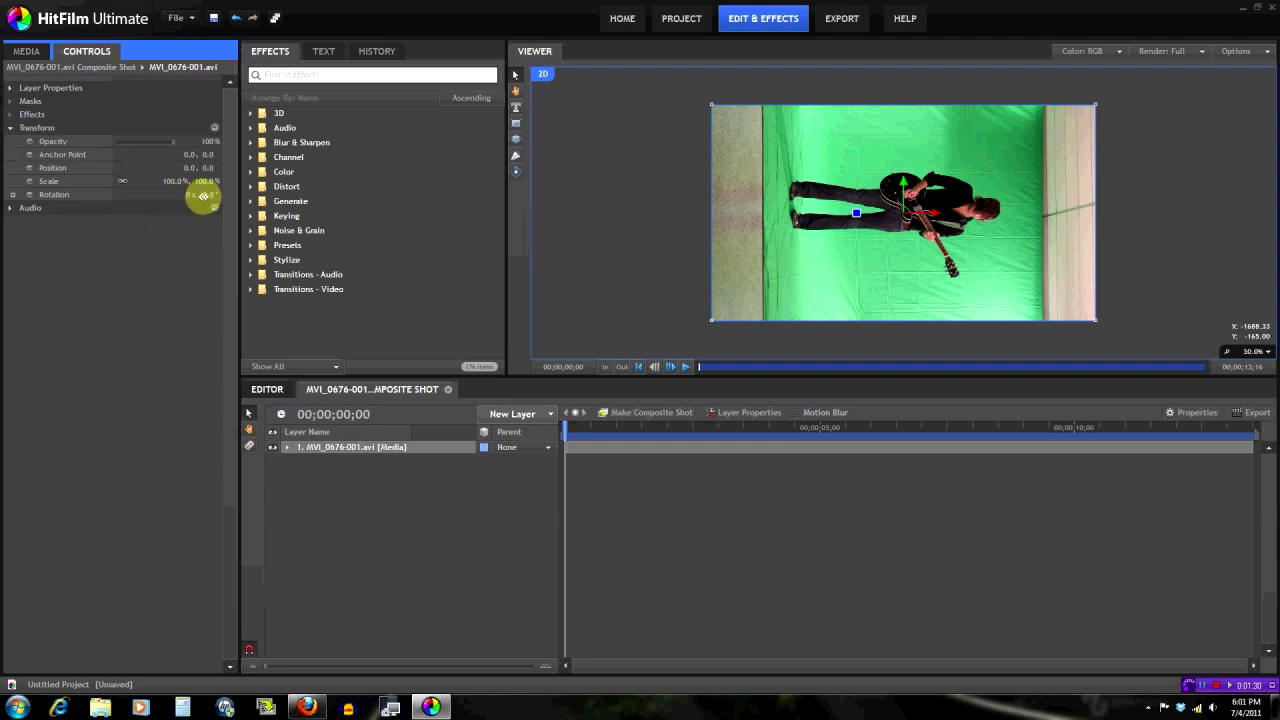
{"action": "left_click", "coordinate": [206, 194]}
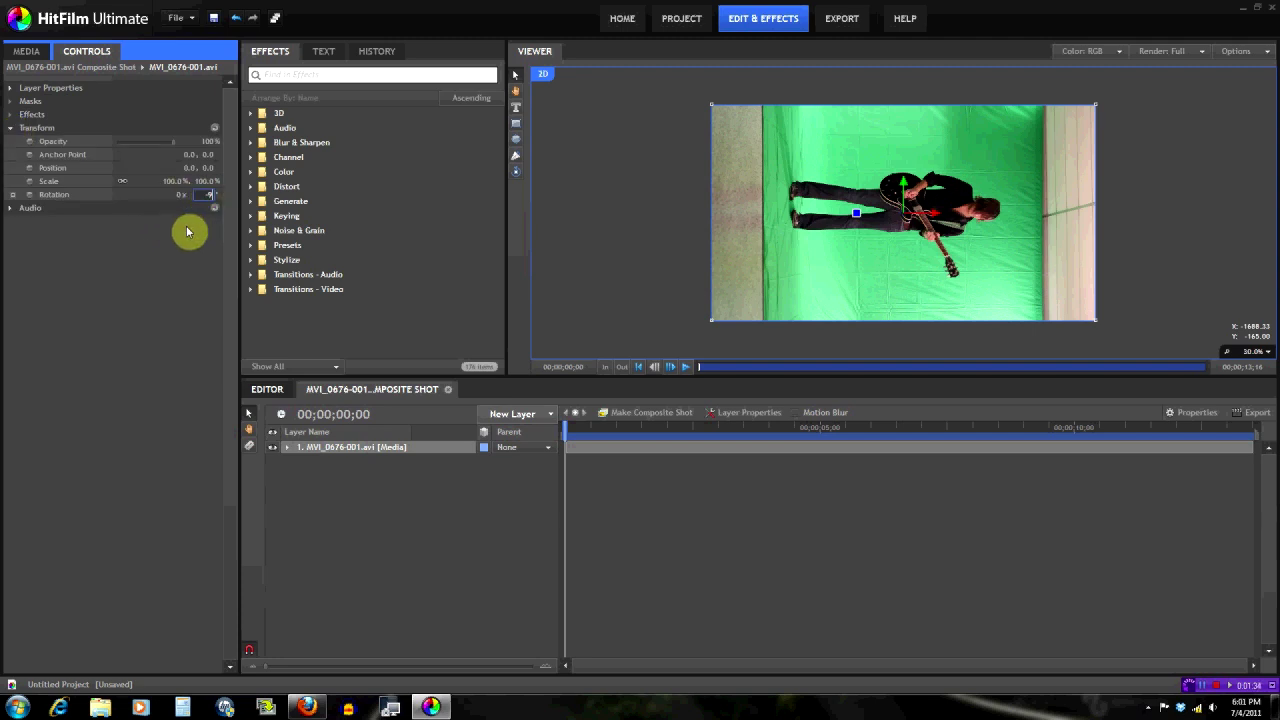
{"action": "key", "text": "Return"}
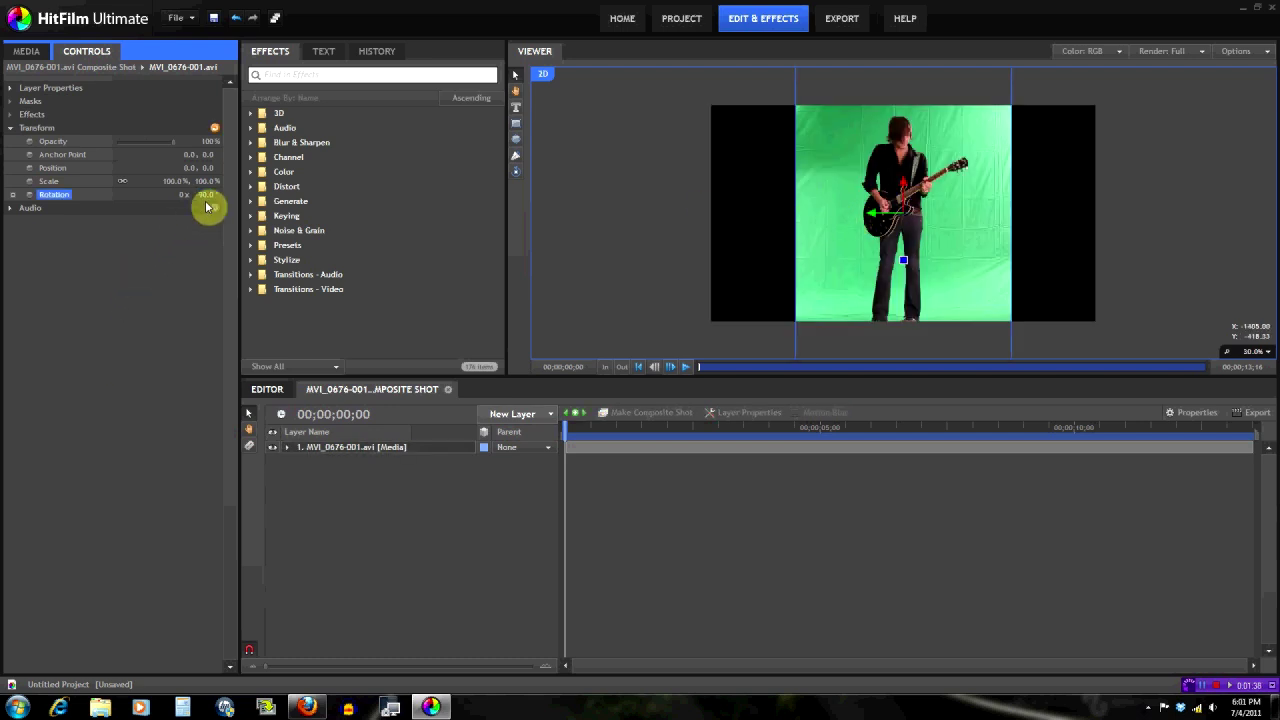
{"action": "left_click_drag", "start_coordinate": [206, 181], "coordinate": [188, 185]}
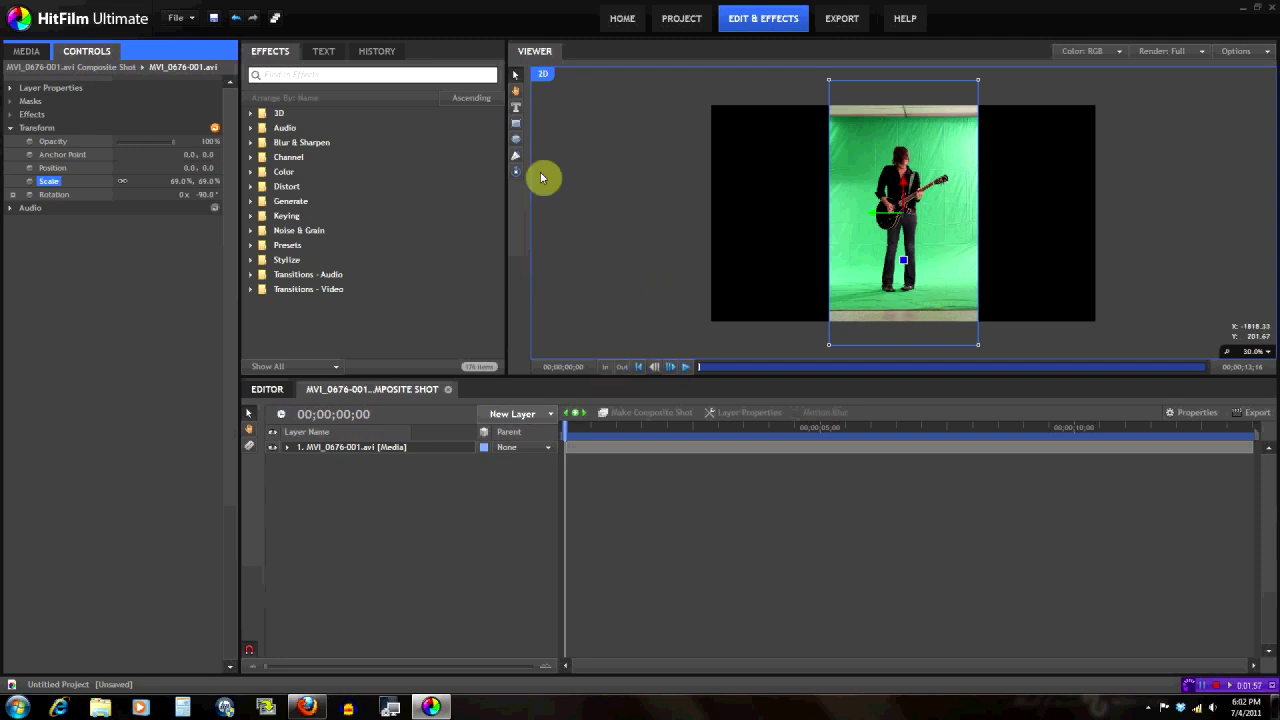
{"action": "left_click", "coordinate": [515, 123]}
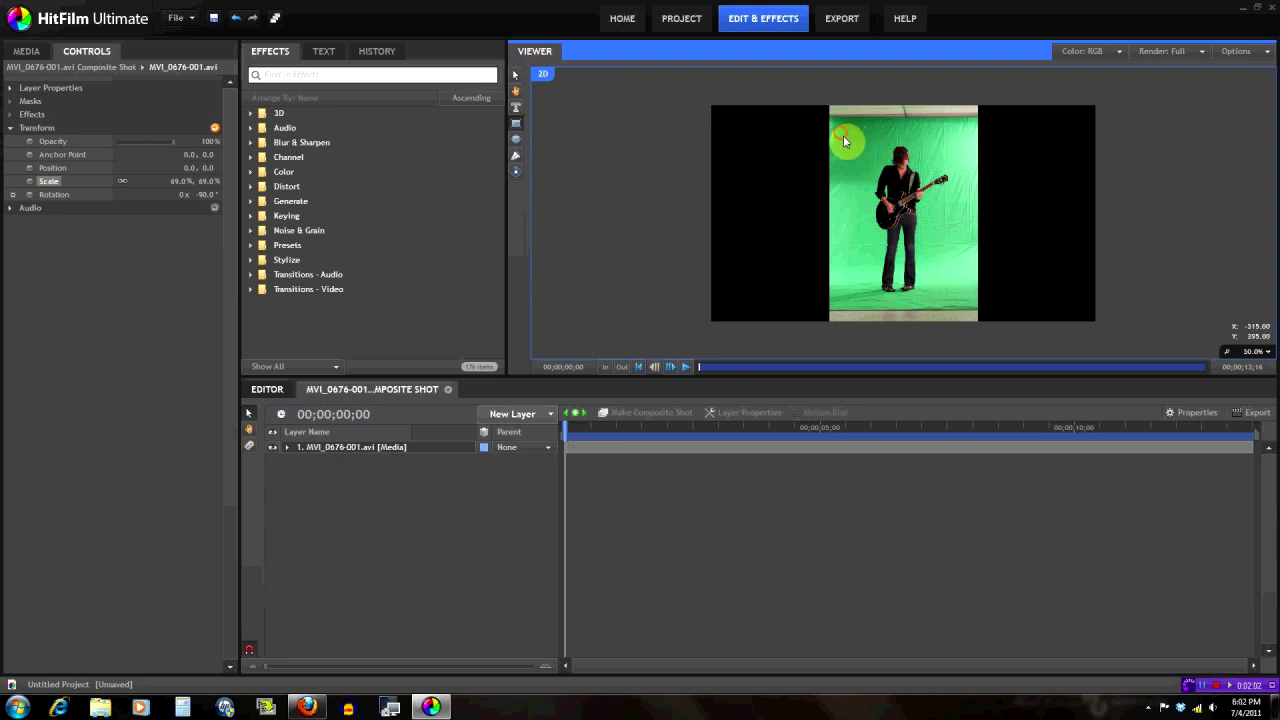
{"action": "left_click_drag", "start_coordinate": [841, 133], "coordinate": [957, 299]}
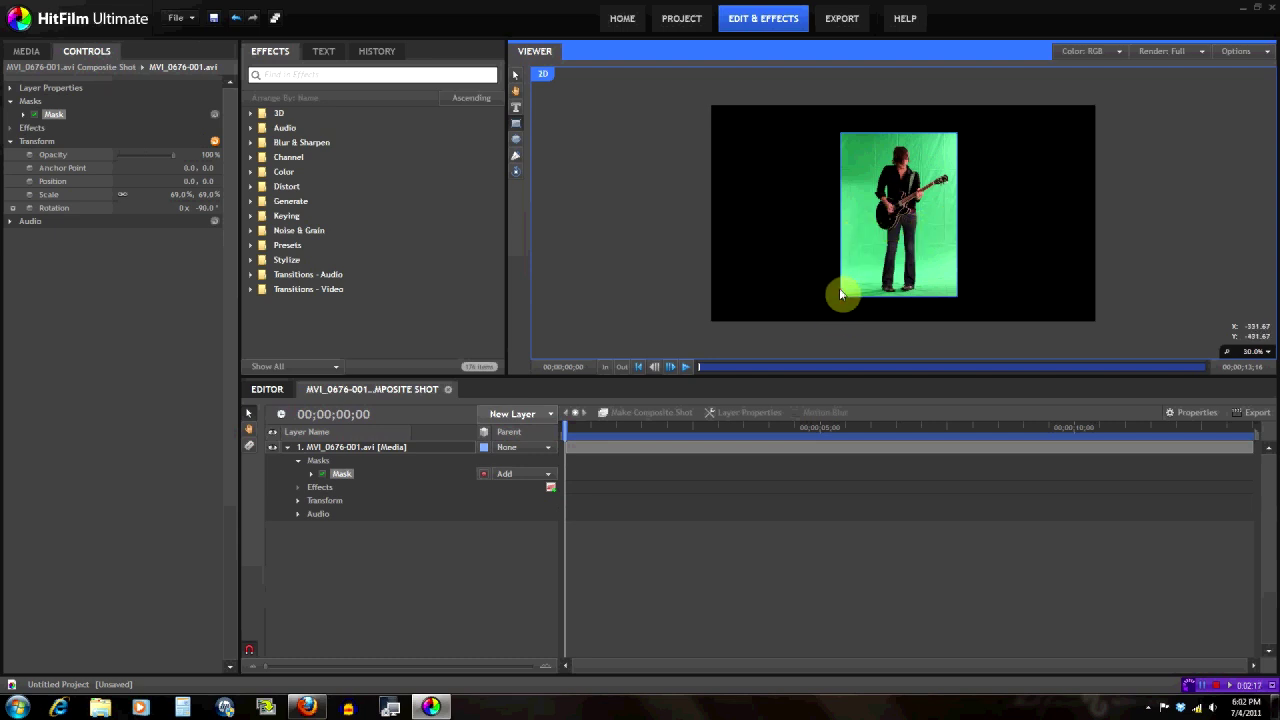
Zoom the viewer to inspect the rectangular mask around the guitarist
{"action": "scroll", "coordinate": [871, 248], "scroll_direction": "up", "scroll_amount": 1}
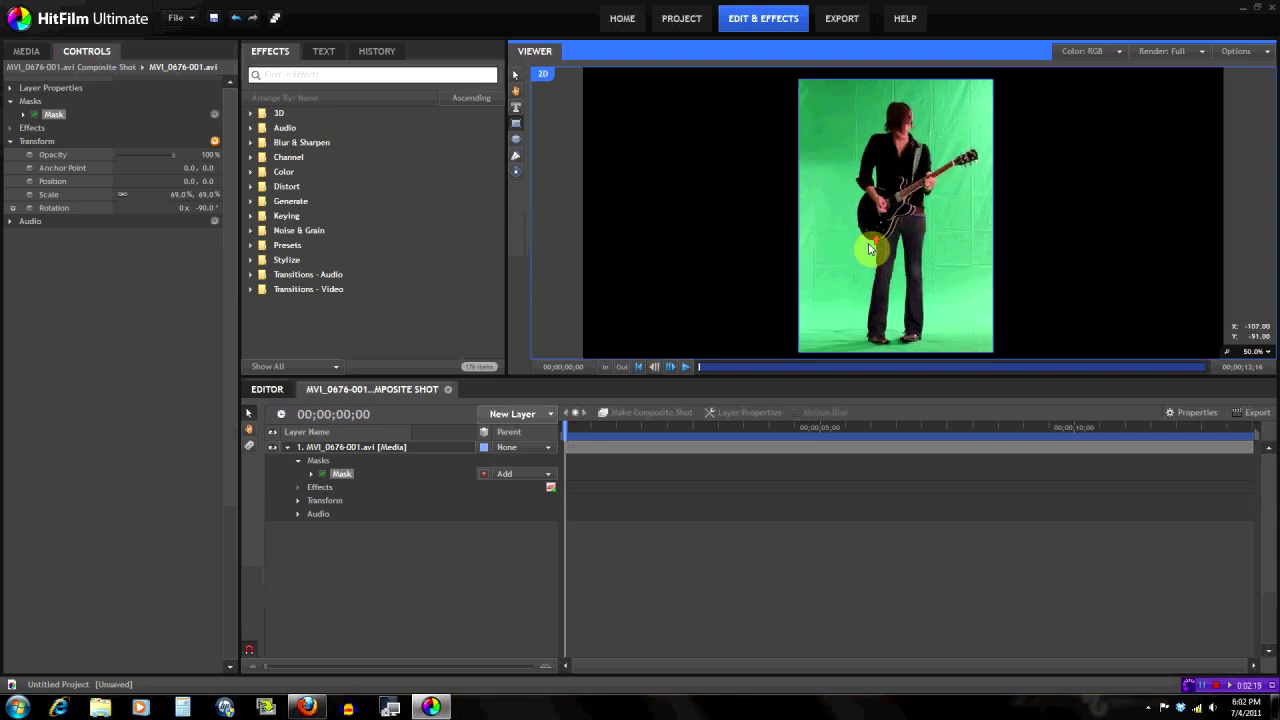
Apply Color Difference Key, Matte Cleaner and Spill Removal to the guitarist layer
{"action": "left_click", "coordinate": [250, 215]}
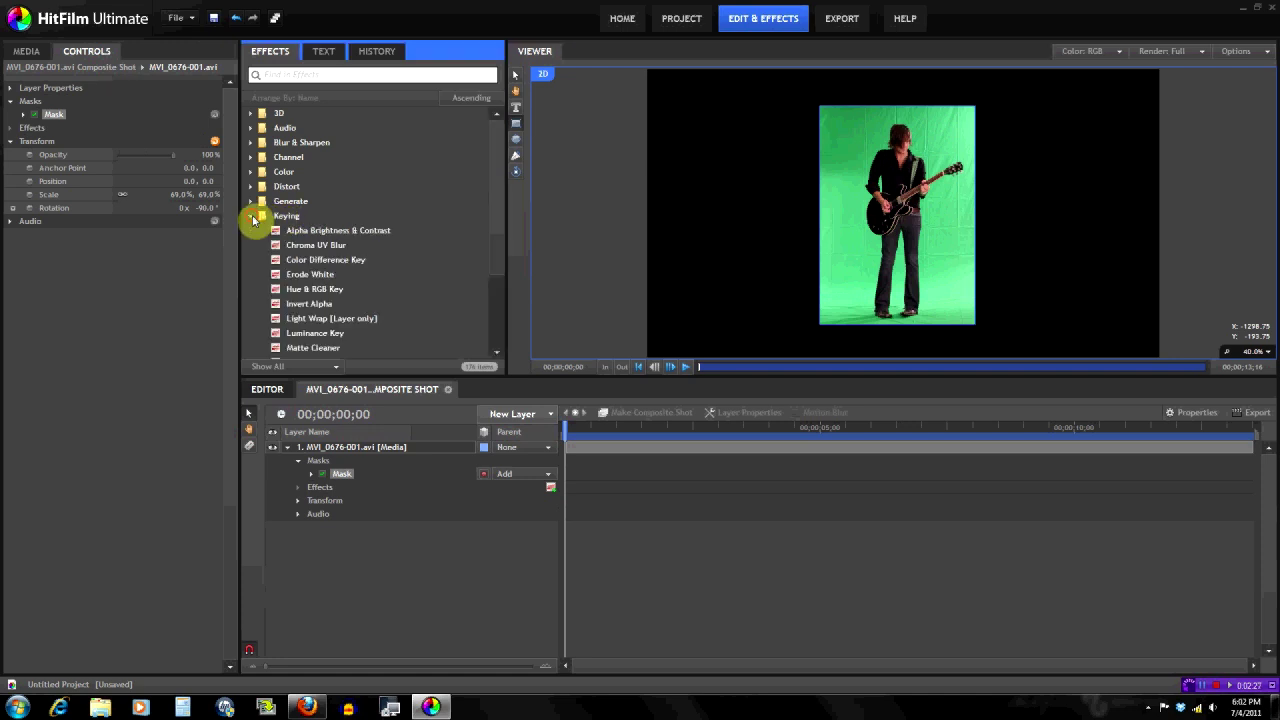
{"action": "left_click_drag", "start_coordinate": [500, 212], "coordinate": [500, 263]}
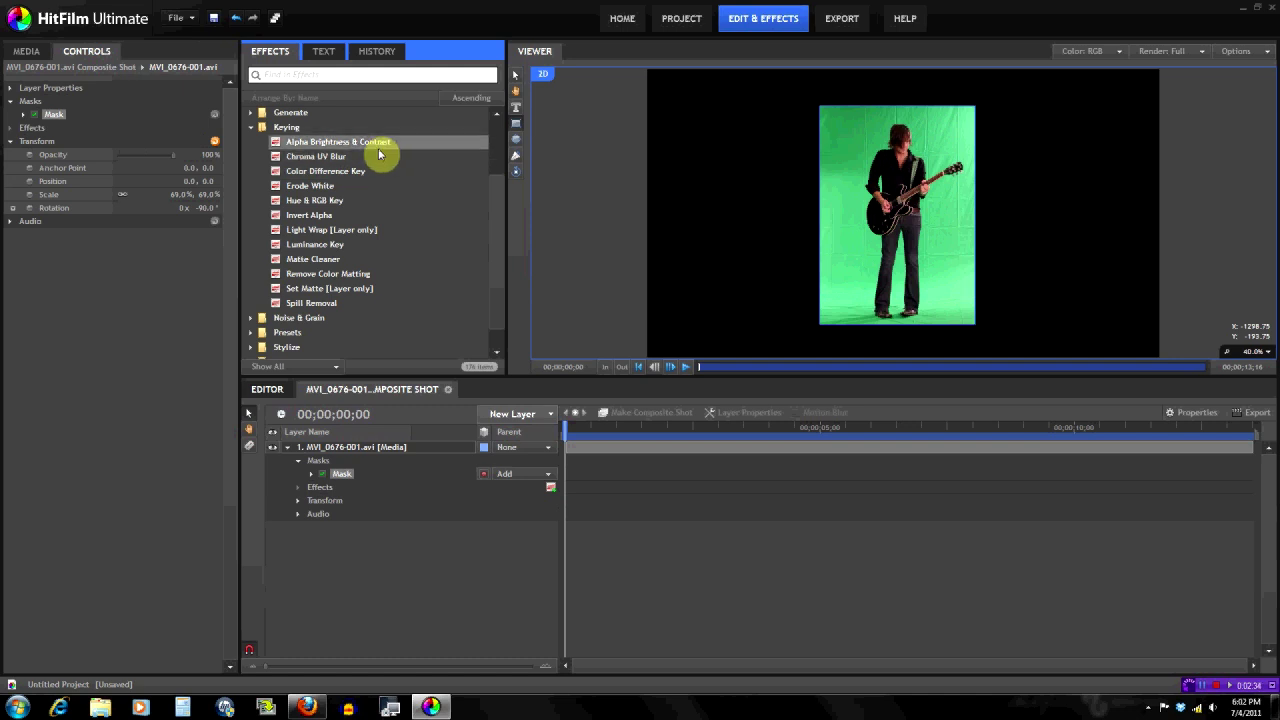
{"action": "left_click_drag", "start_coordinate": [357, 171], "coordinate": [347, 483]}
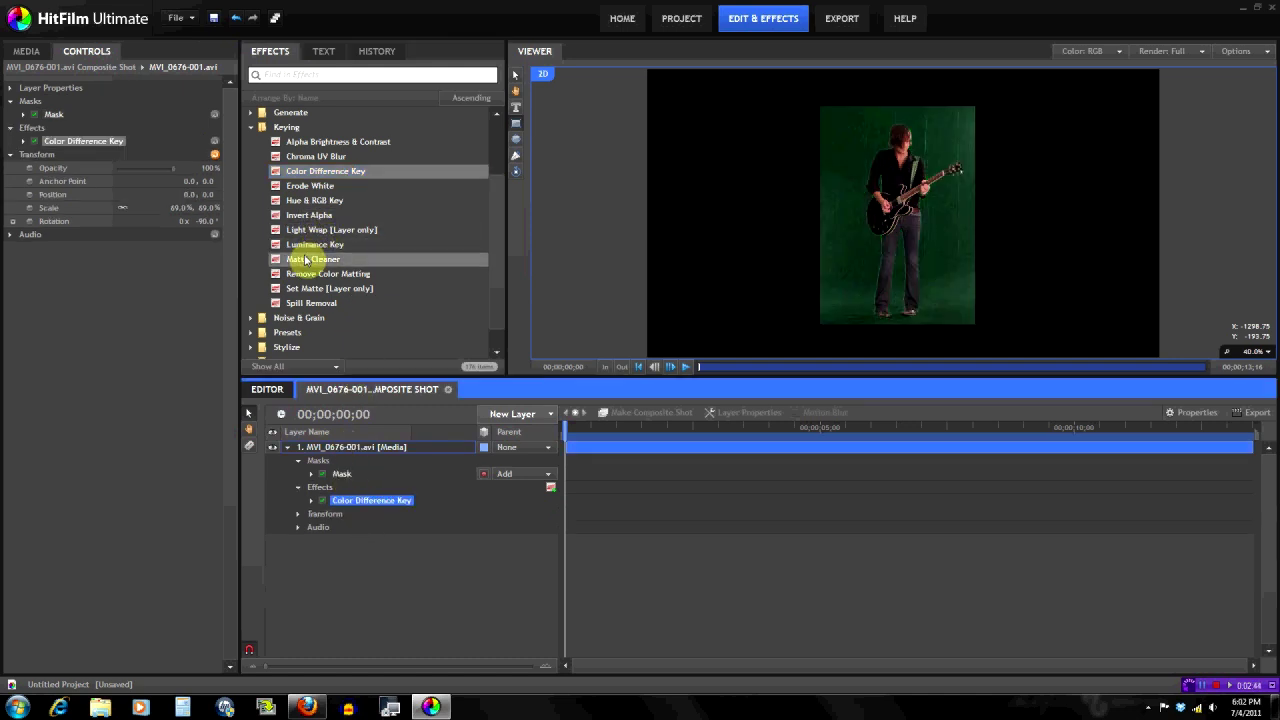
{"action": "left_click_drag", "start_coordinate": [305, 259], "coordinate": [343, 514]}
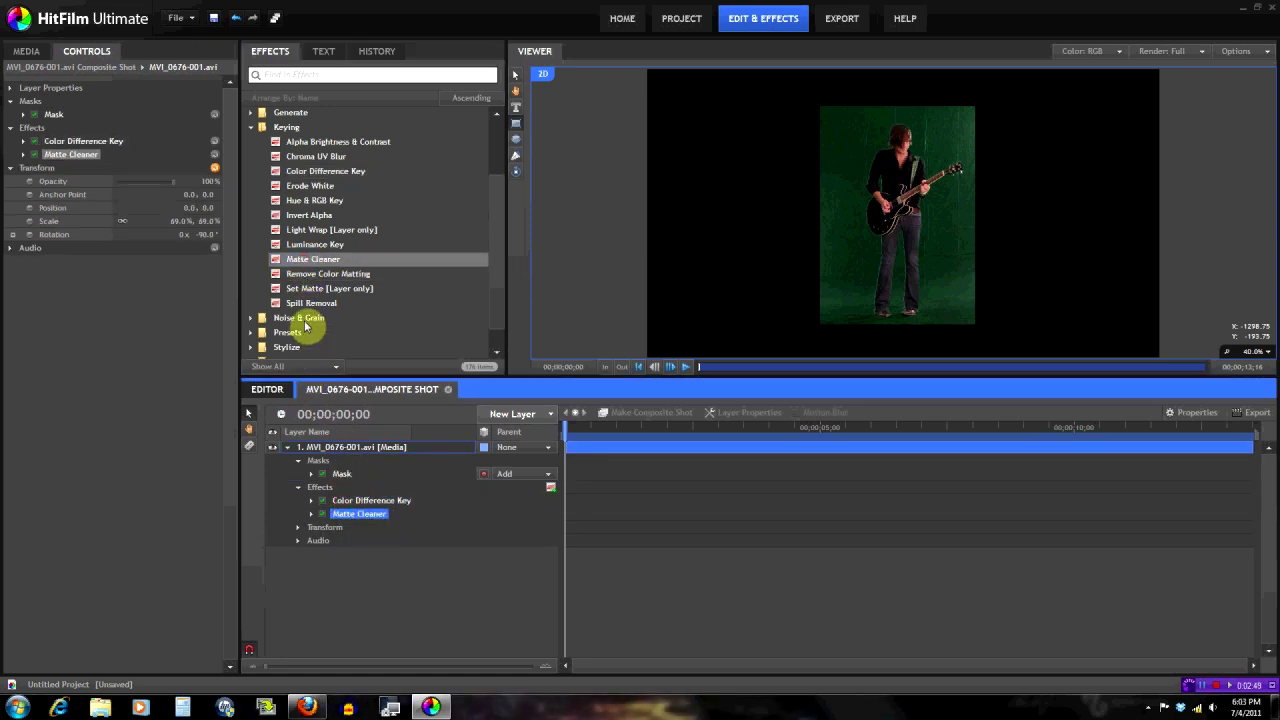
{"action": "left_click_drag", "start_coordinate": [313, 304], "coordinate": [340, 524]}
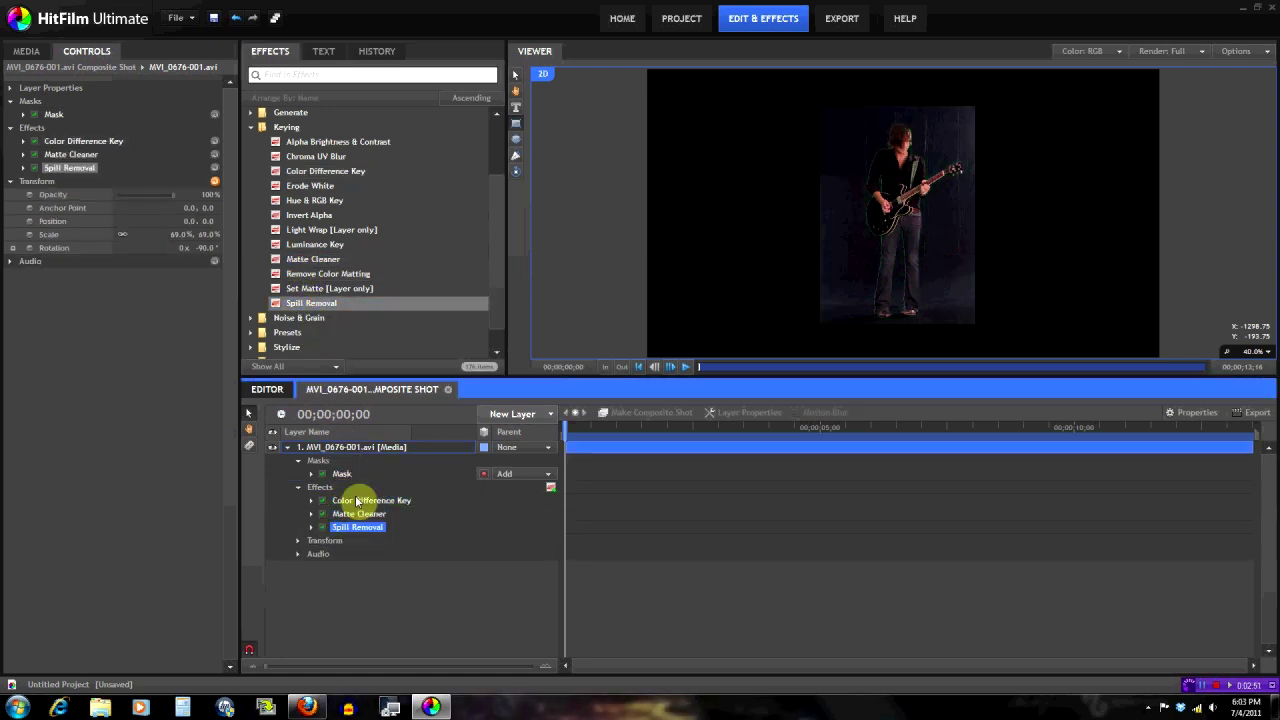
{"action": "left_click", "coordinate": [298, 554]}
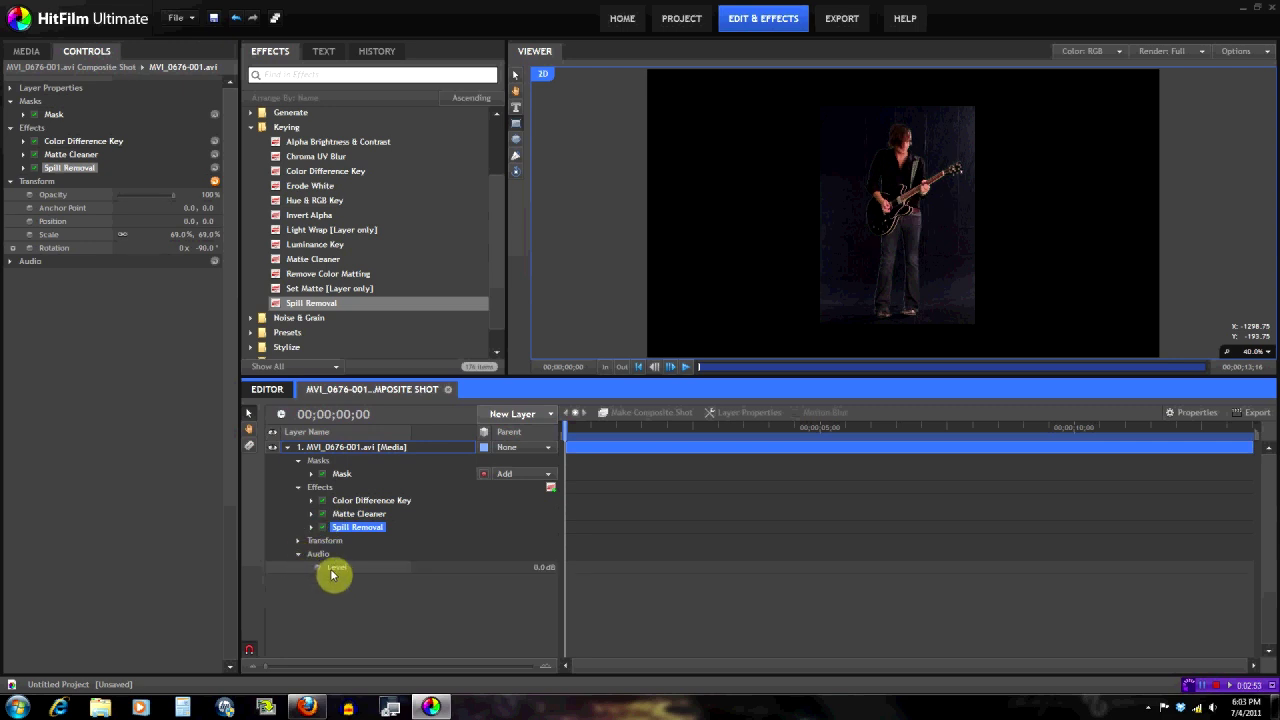
{"action": "left_click", "coordinate": [336, 568]}
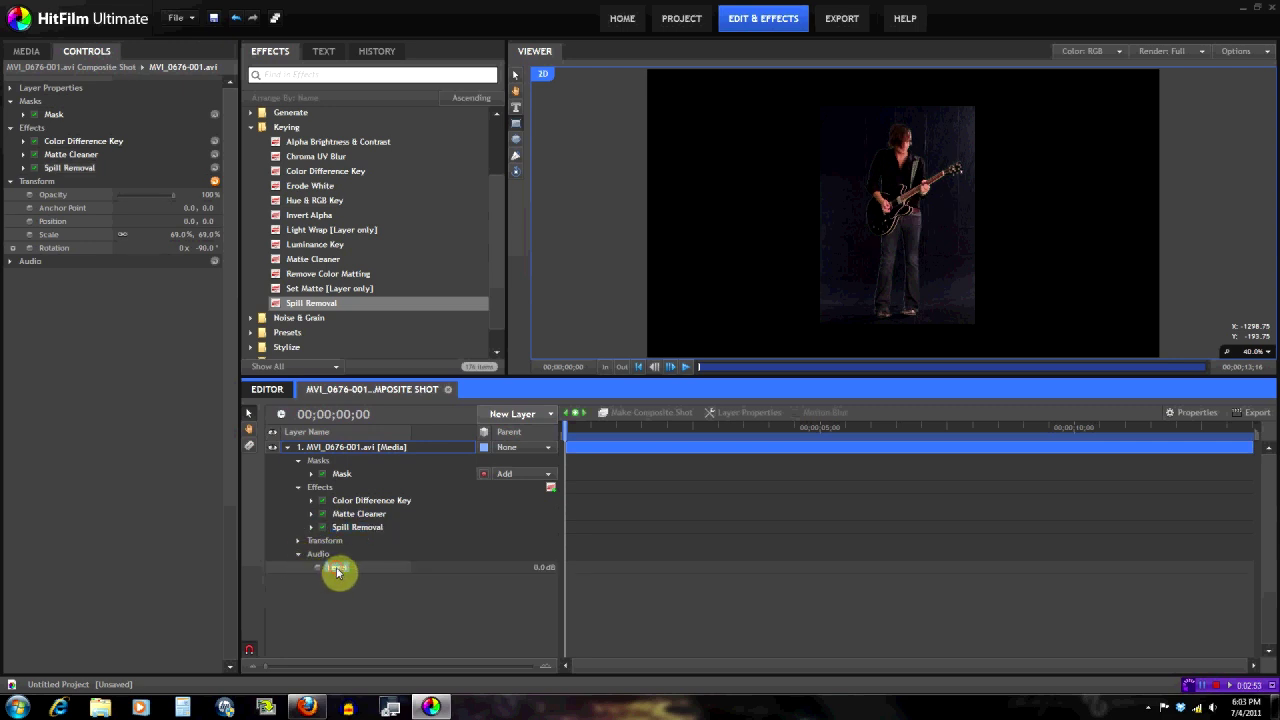
Turn the guitarist layer's audio Level down to -60.0 dB
{"action": "left_click", "coordinate": [10, 261]}
{"action": "left_click_drag", "start_coordinate": [148, 279], "coordinate": [54, 289]}
{"action": "left_click", "coordinate": [12, 263]}
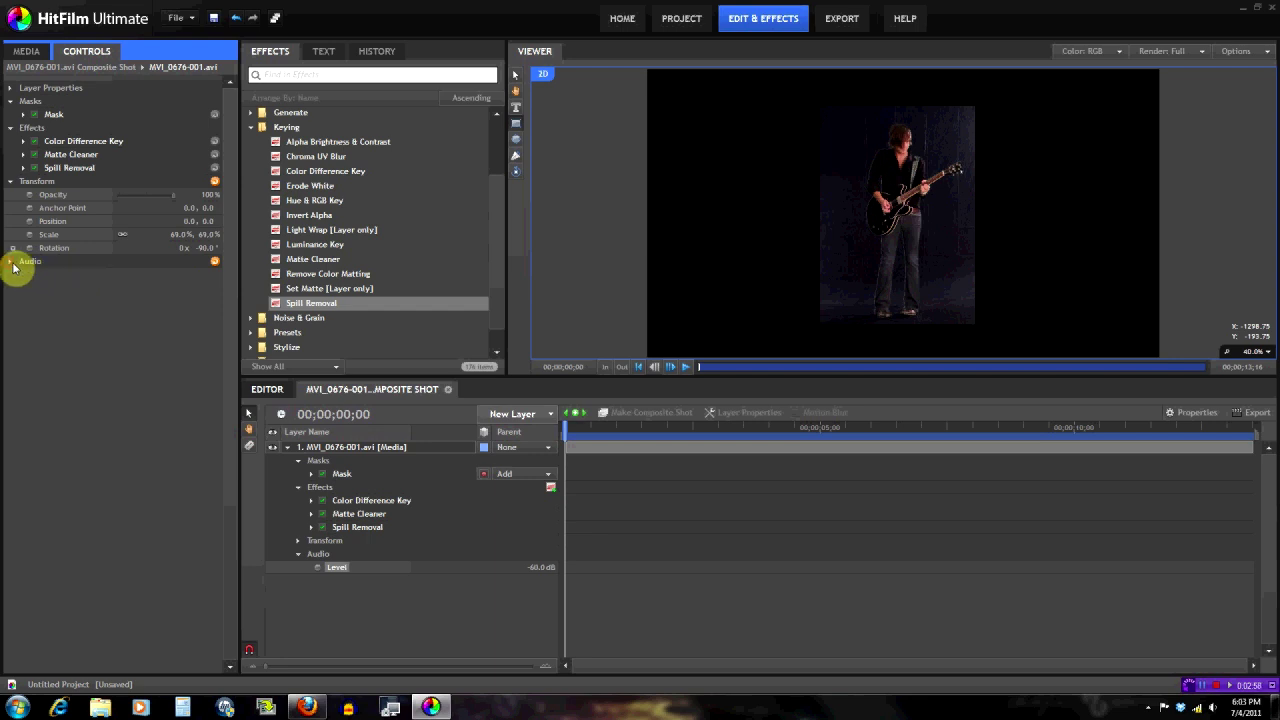
{"action": "left_click", "coordinate": [23, 141]}
Disable the Spill Removal and Matte Cleaner effects on the guitarist layer
{"action": "left_click", "coordinate": [23, 221]}
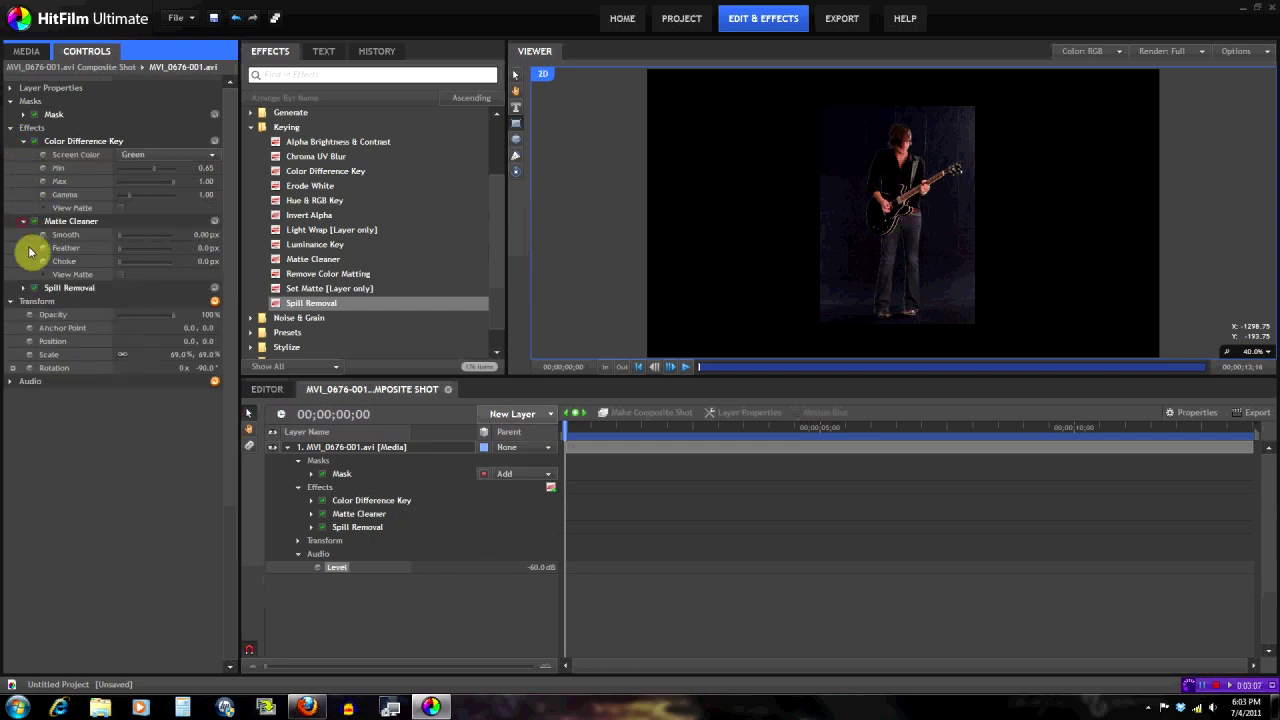
{"action": "left_click", "coordinate": [23, 287]}
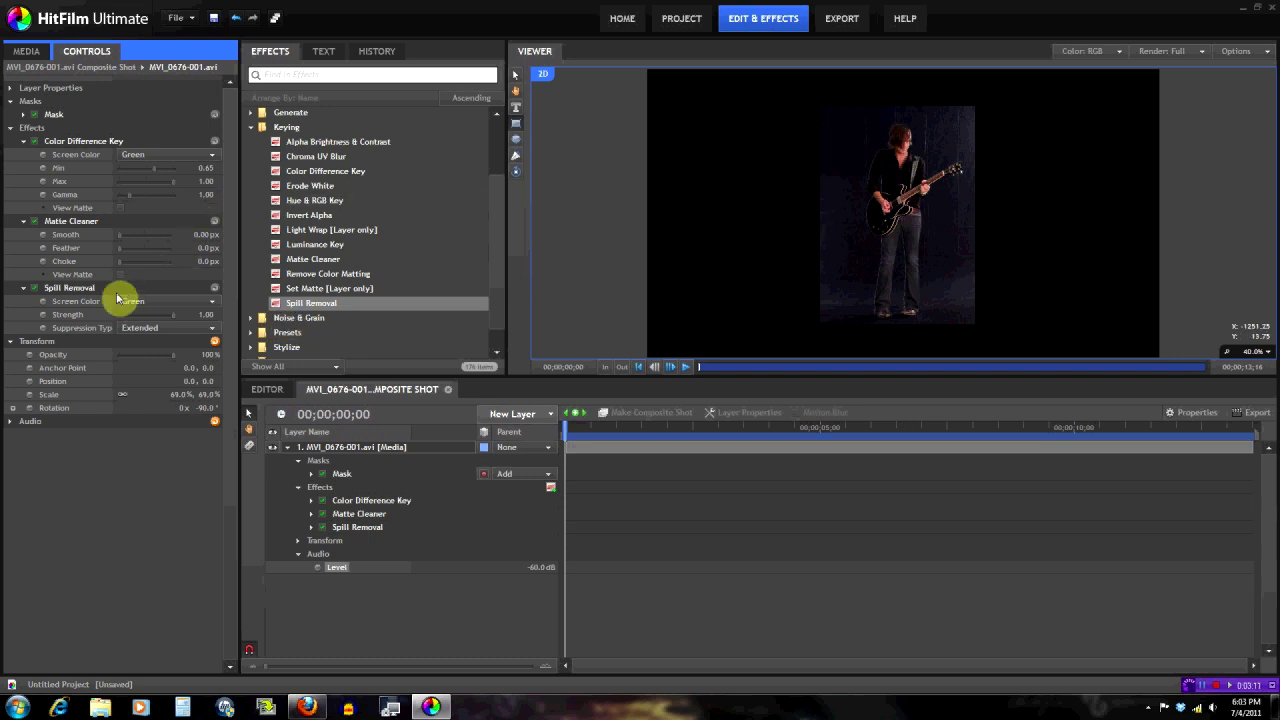
{"action": "left_click", "coordinate": [35, 287]}
{"action": "left_click", "coordinate": [35, 221]}
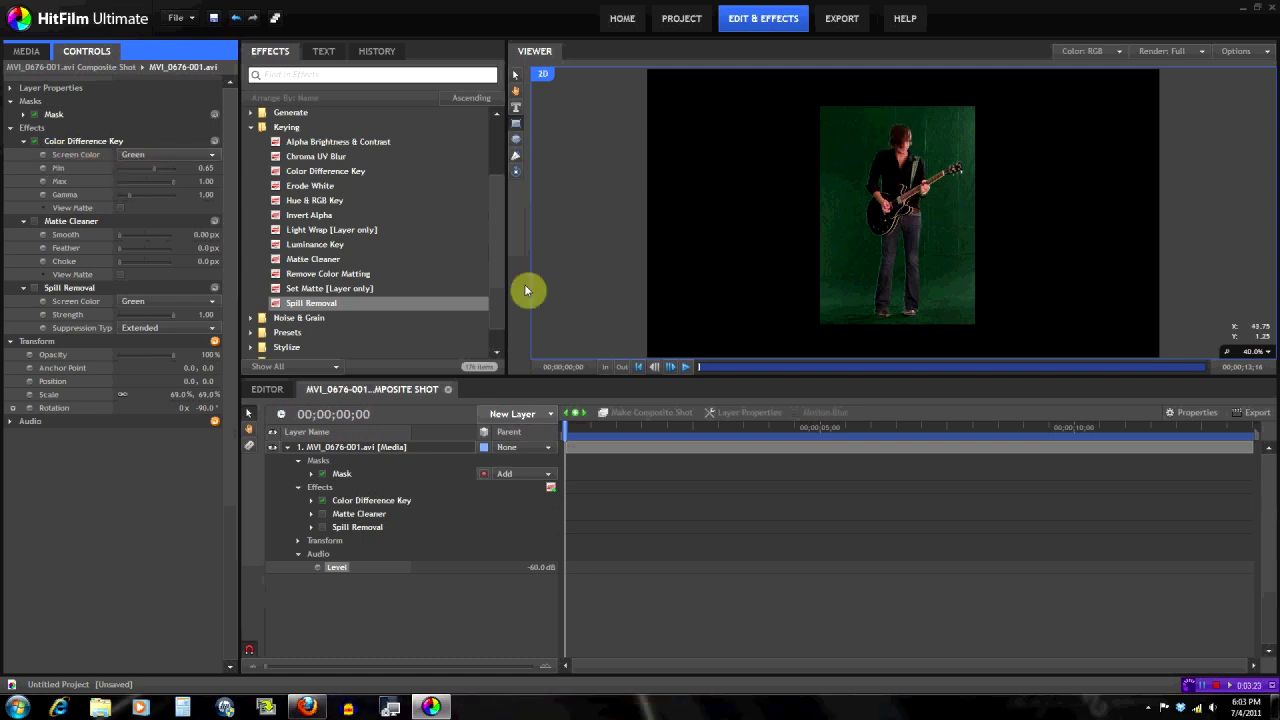
Compare Color Difference Key off and on, then turn on View Matte
{"action": "left_click", "coordinate": [32, 144]}
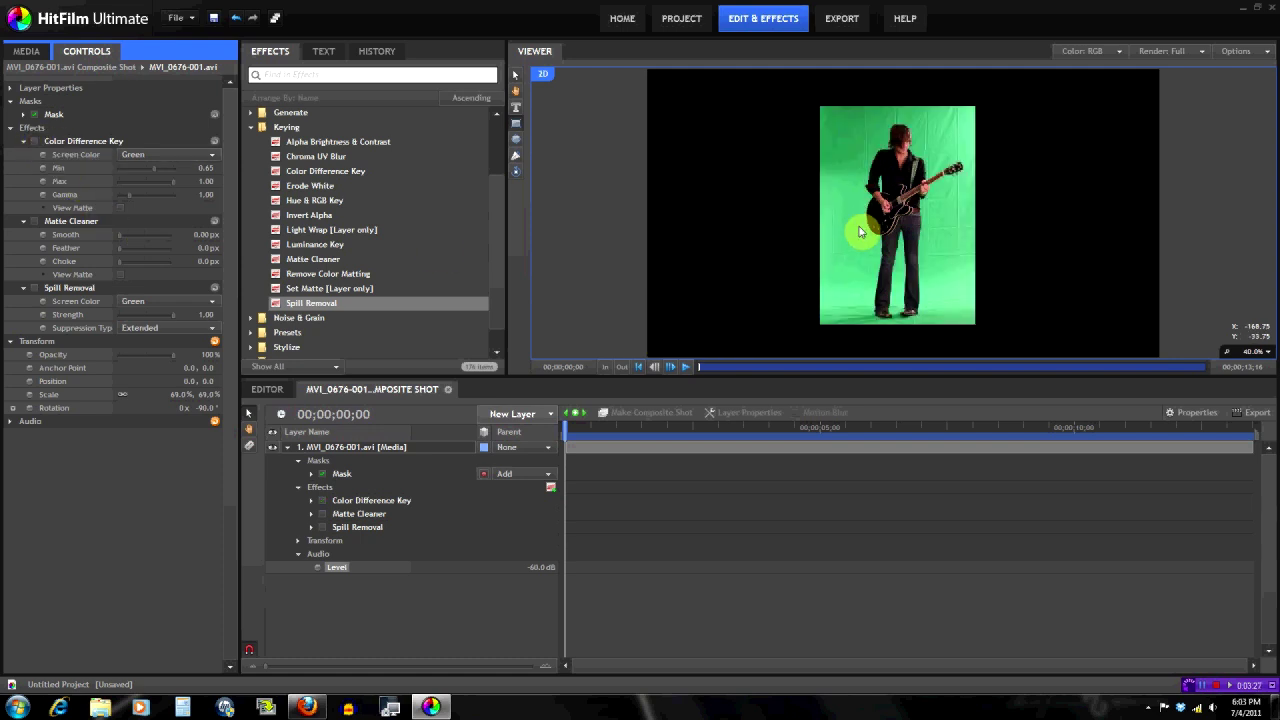
{"action": "left_click", "coordinate": [34, 143]}
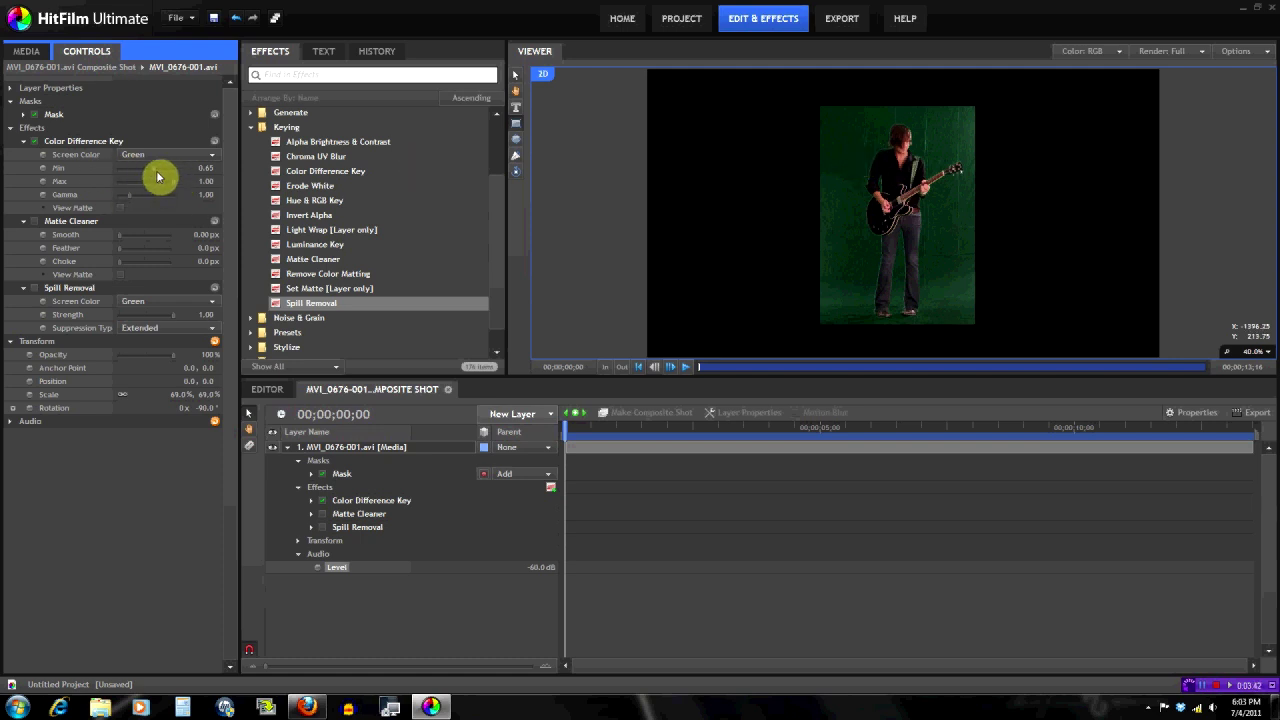
{"action": "left_click", "coordinate": [121, 208]}
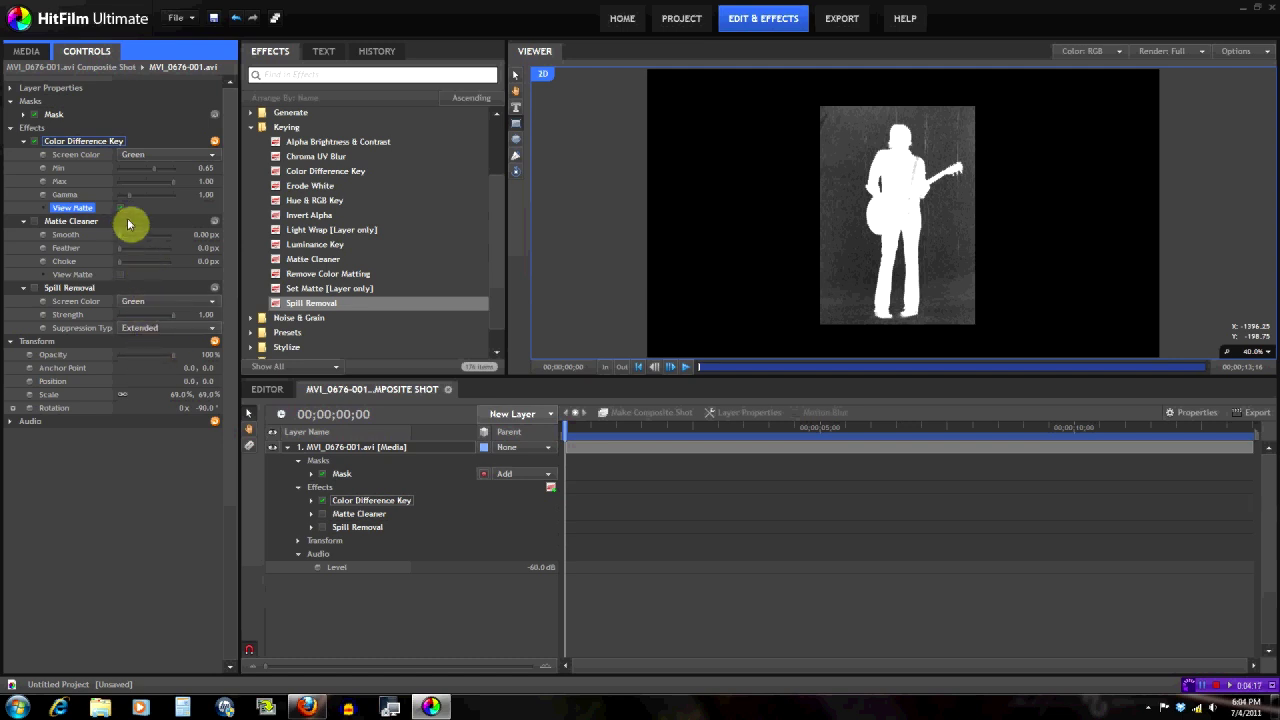
Set the Color Difference Key Min to 0.84 and Max to 0.91
{"action": "left_click", "coordinate": [157, 173]}
{"action": "left_click_drag", "start_coordinate": [157, 173], "coordinate": [164, 173]}
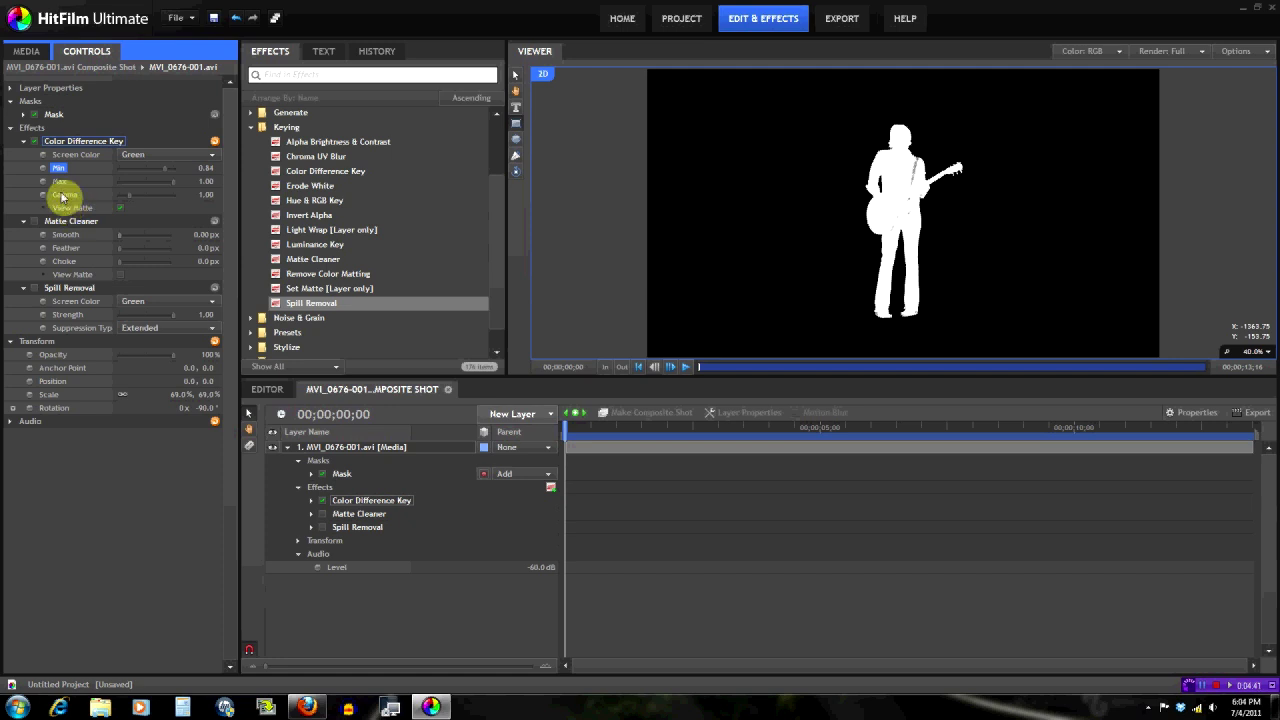
{"action": "left_click", "coordinate": [170, 186]}
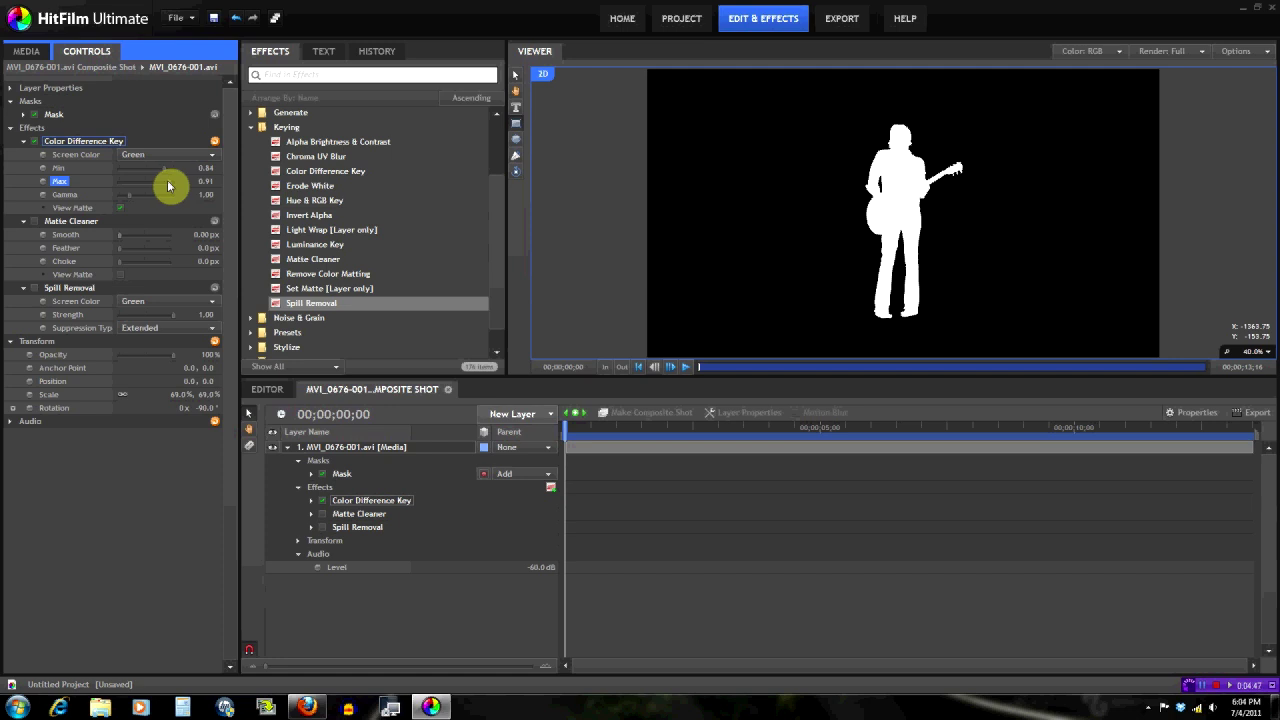
Turn View Matte off, check the keyed edges, and return to the editor timeline
{"action": "left_click", "coordinate": [119, 208]}
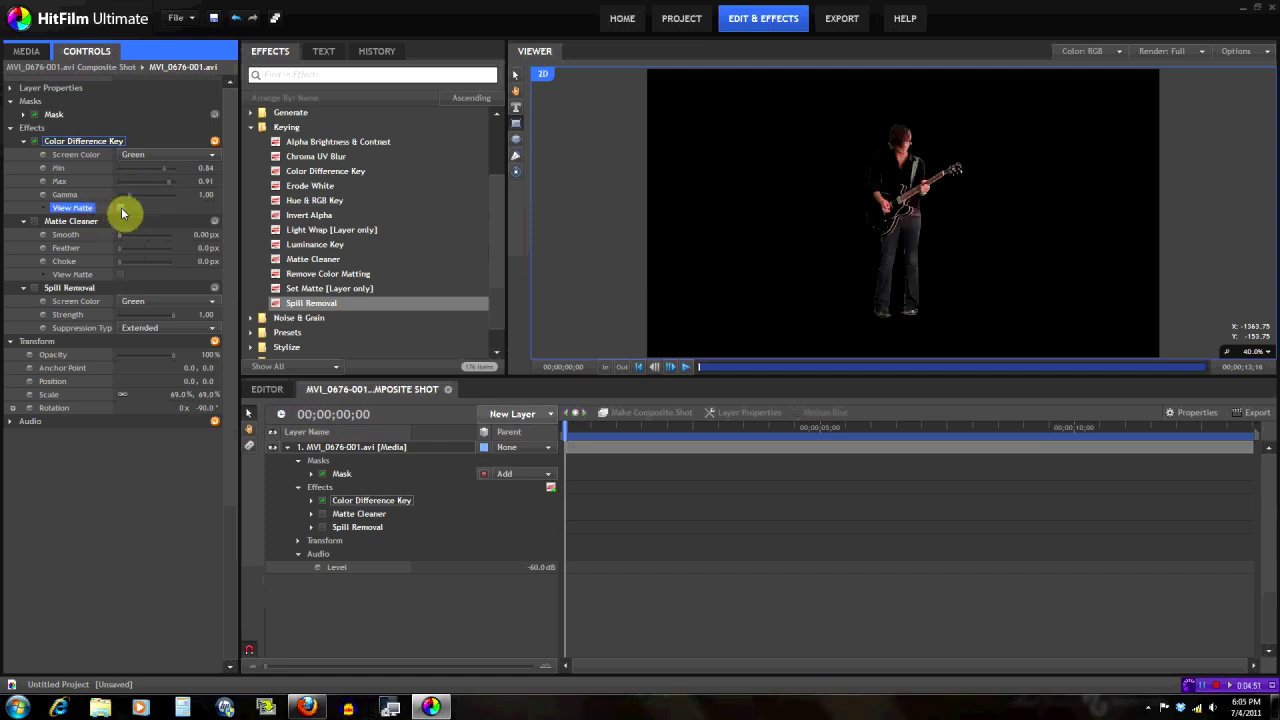
{"action": "scroll", "coordinate": [810, 238], "scroll_direction": "up", "scroll_amount": 3}
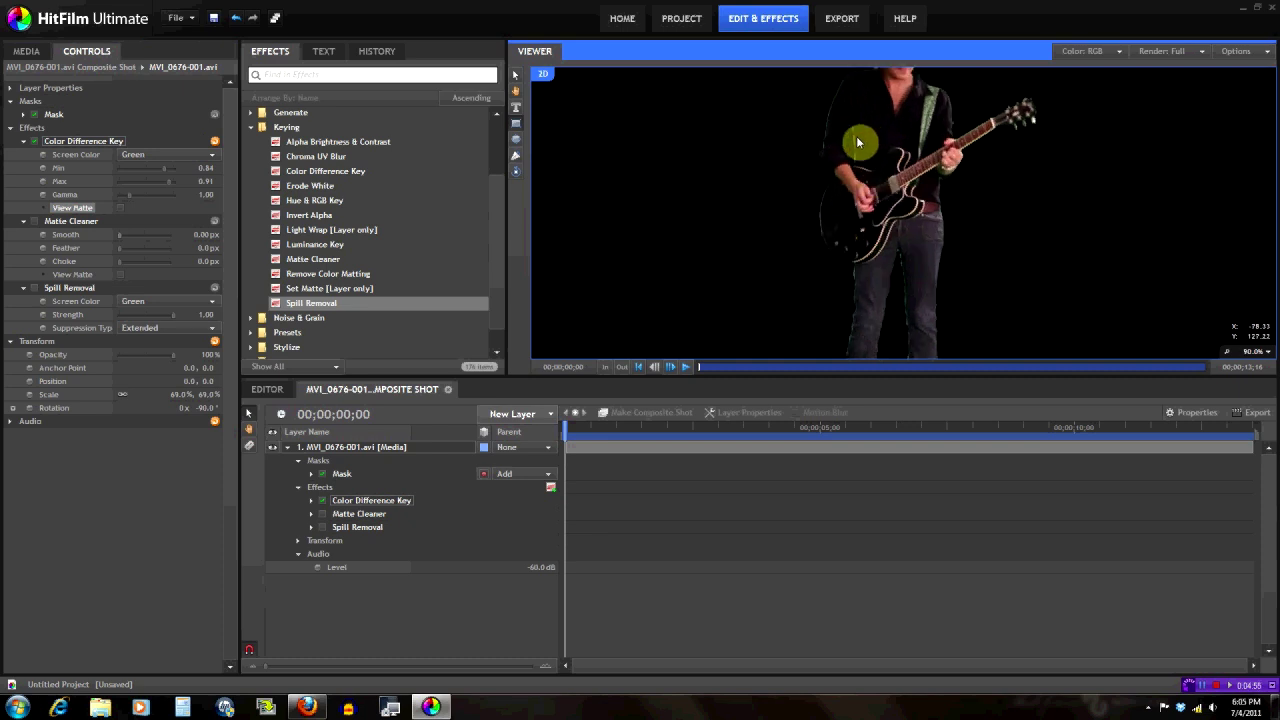
{"action": "scroll", "coordinate": [800, 158], "scroll_direction": "down", "scroll_amount": 3}
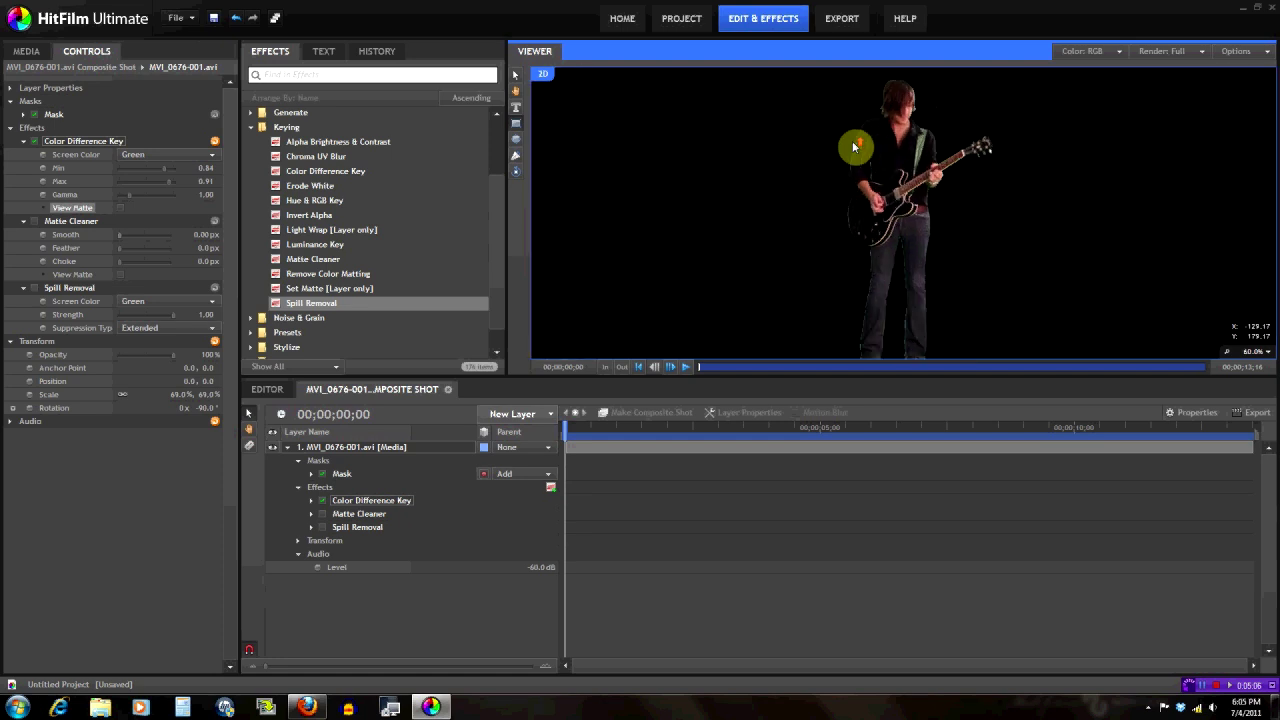
{"action": "left_click", "coordinate": [272, 392]}
Add the Louvre clip 114105-21.mov to the composite shot as layer 2 behind the guitarist
{"action": "left_click", "coordinate": [460, 532]}
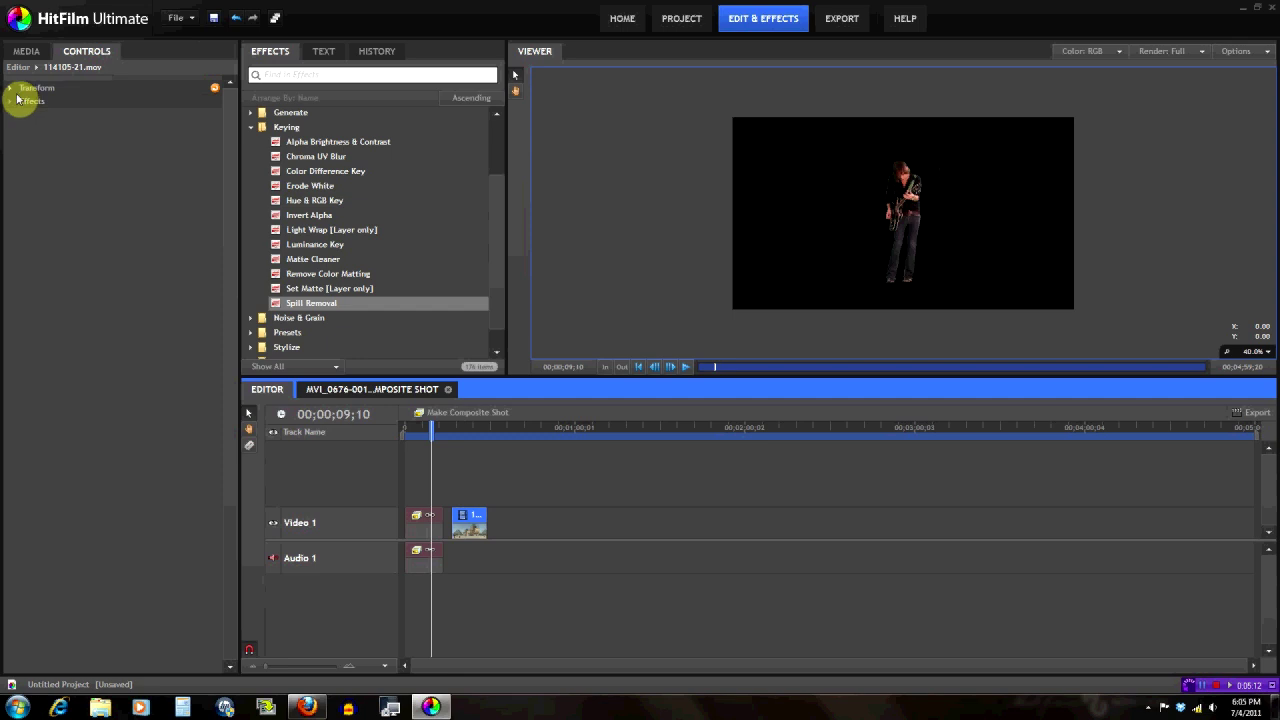
{"action": "left_click", "coordinate": [31, 55]}
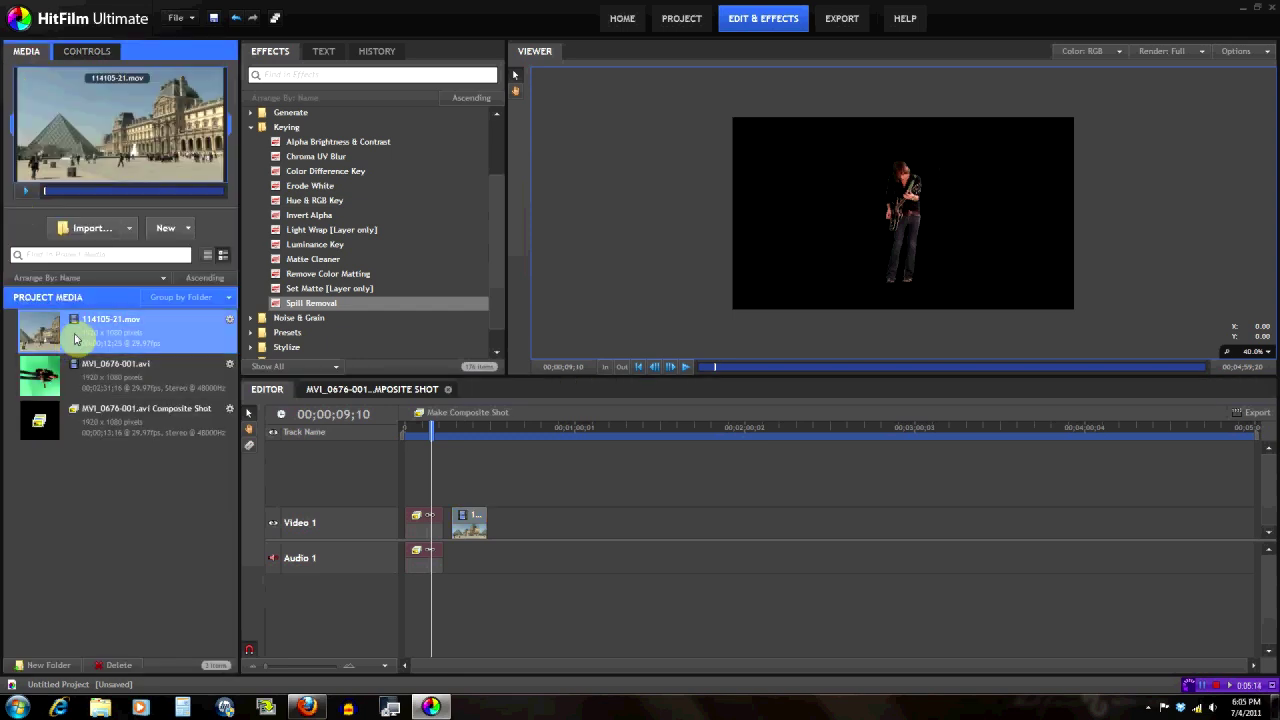
{"action": "left_click", "coordinate": [324, 394]}
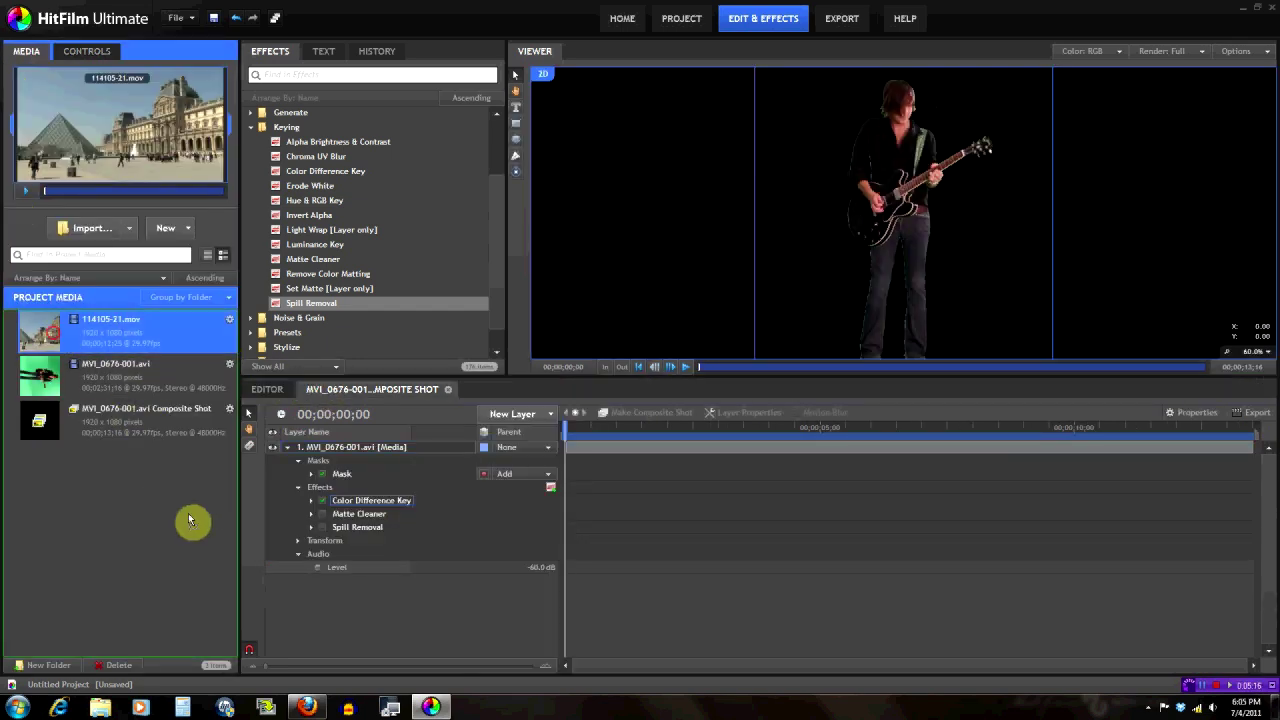
{"action": "left_click_drag", "start_coordinate": [249, 591], "coordinate": [280, 602]}
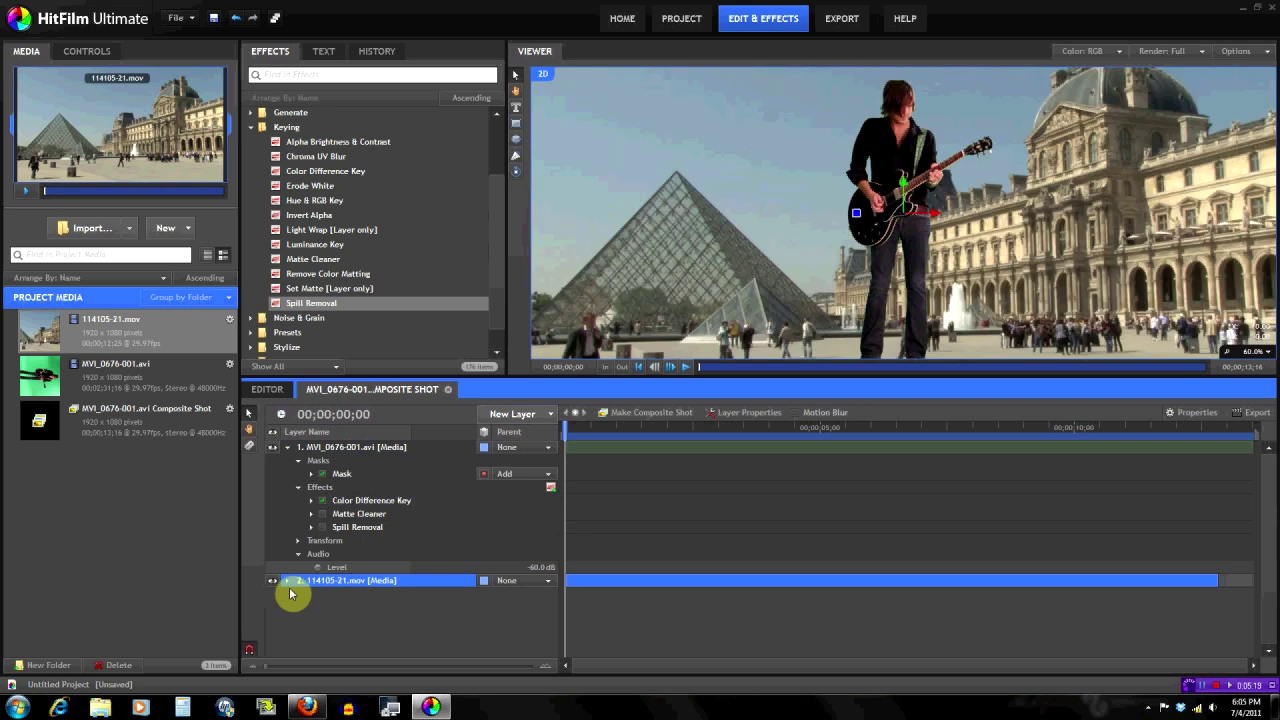
{"action": "scroll", "coordinate": [778, 220], "scroll_direction": "down", "scroll_amount": 2}
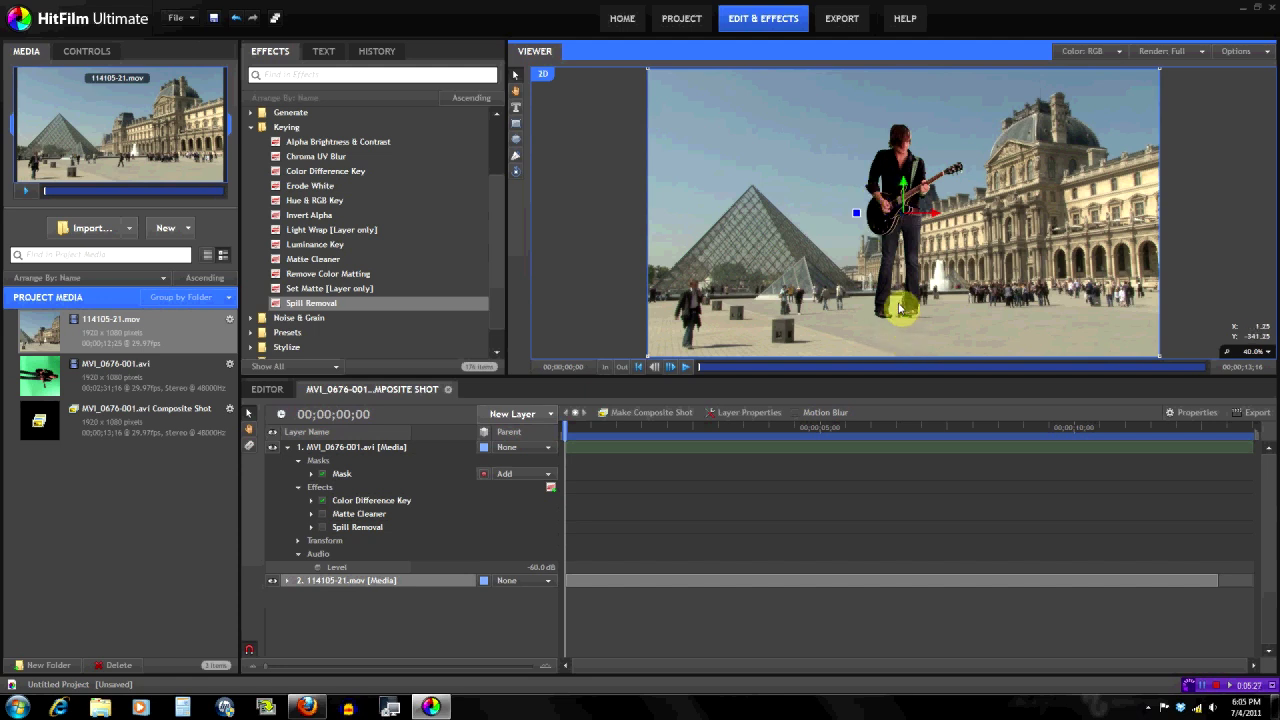
Move the guitarist layer right so he stands beside the pyramid
{"action": "left_click", "coordinate": [343, 447]}
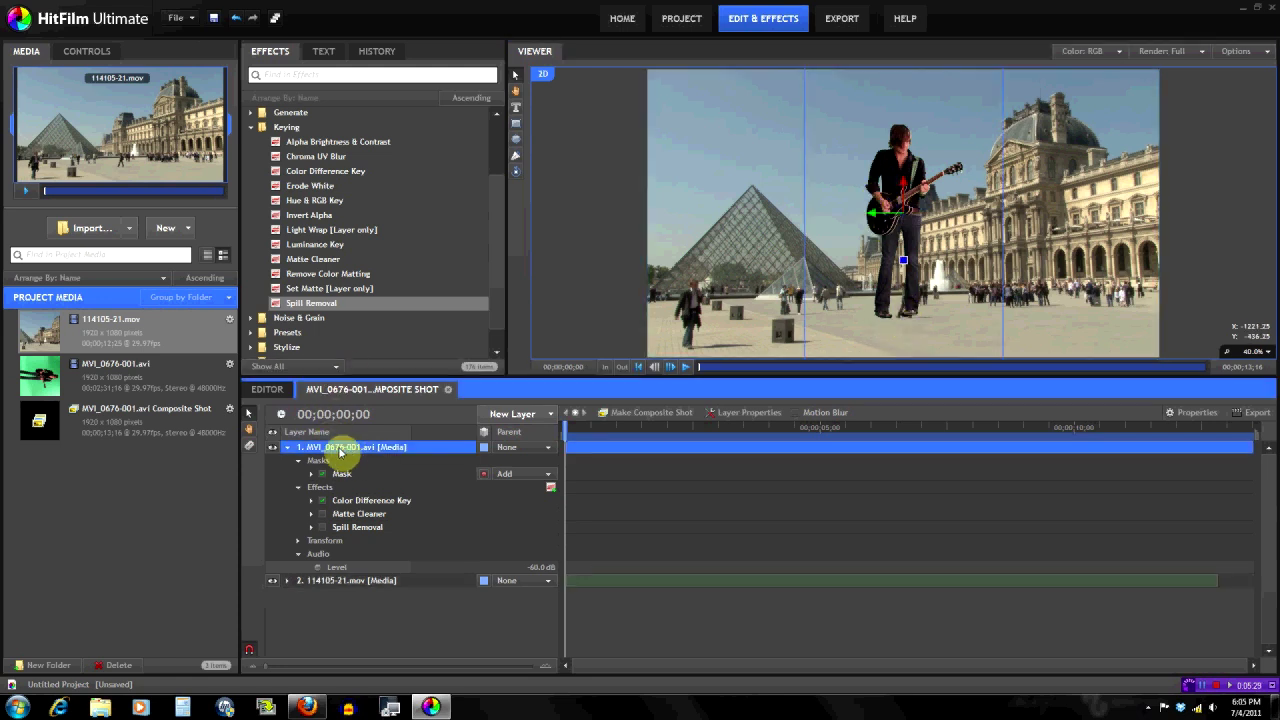
{"action": "scroll", "coordinate": [866, 225], "scroll_direction": "down", "scroll_amount": 1}
{"action": "left_click_drag", "start_coordinate": [890, 208], "coordinate": [930, 237]}
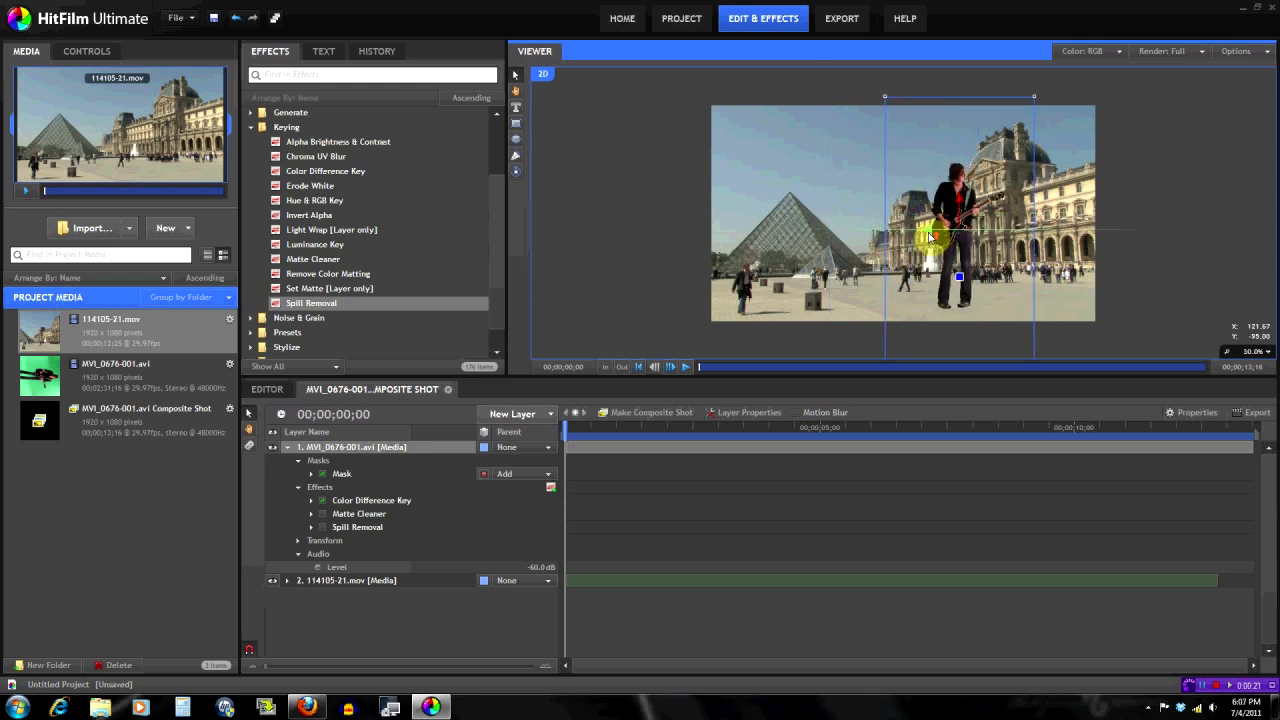
{"action": "scroll", "coordinate": [930, 237], "scroll_direction": "up", "scroll_amount": 1}
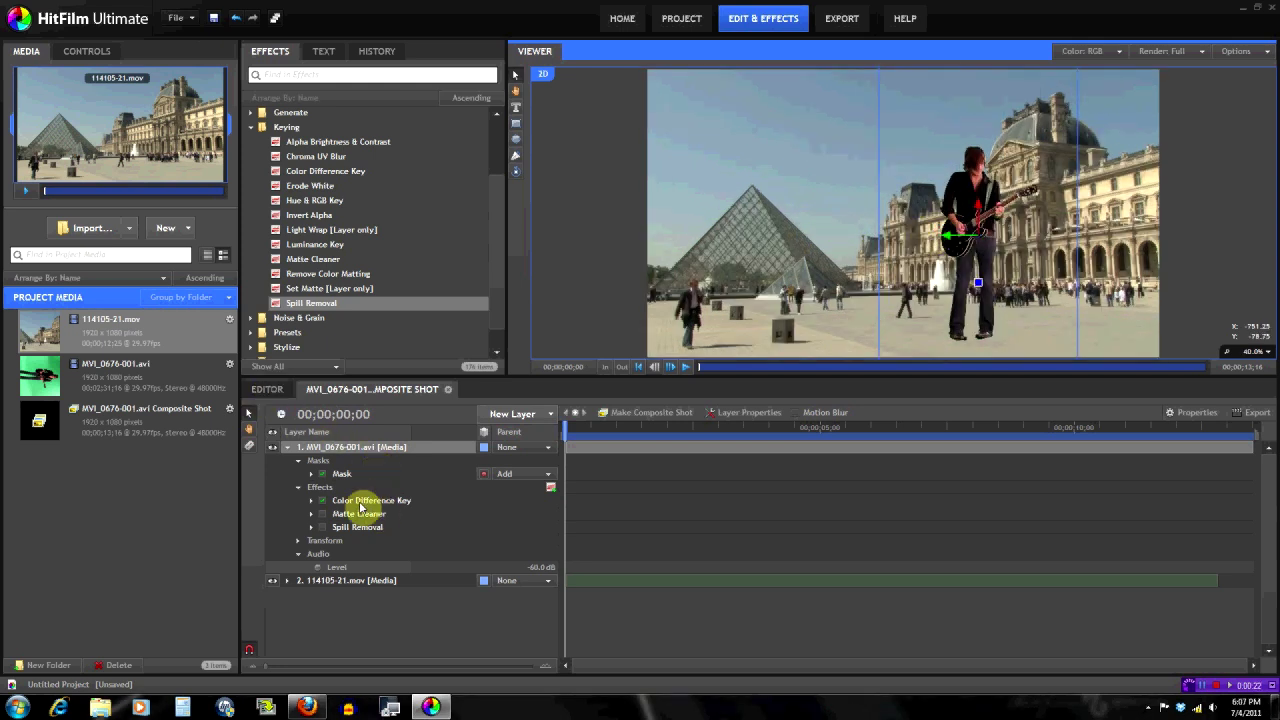
Expand Matte Cleaner on the guitarist layer, centre the view on him, and enable the effect
{"action": "left_click", "coordinate": [88, 50]}
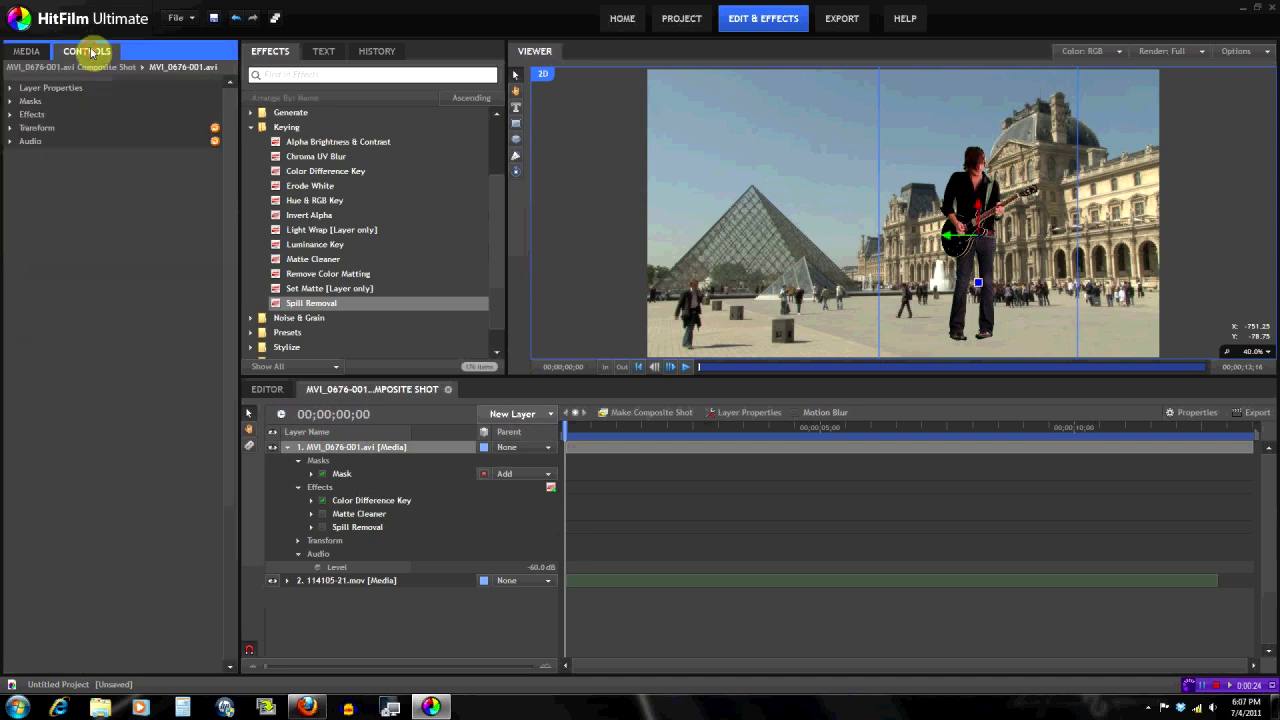
{"action": "left_click", "coordinate": [12, 115]}
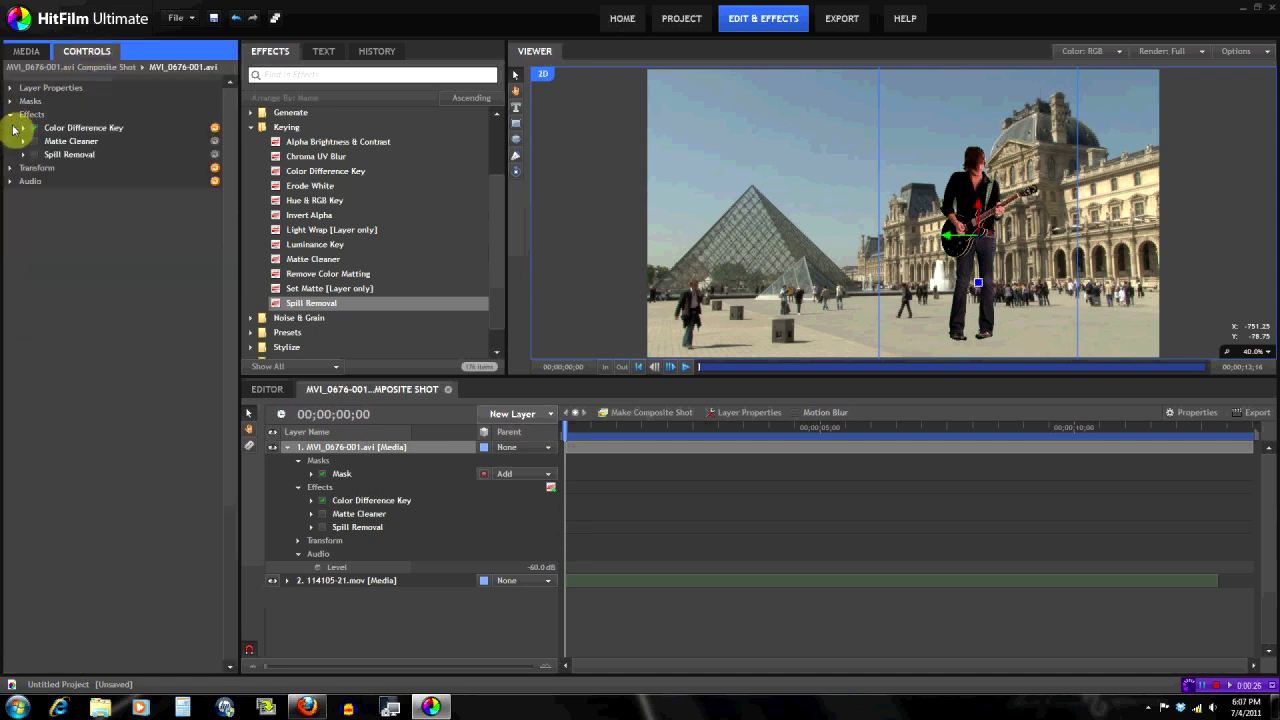
{"action": "left_click", "coordinate": [24, 141]}
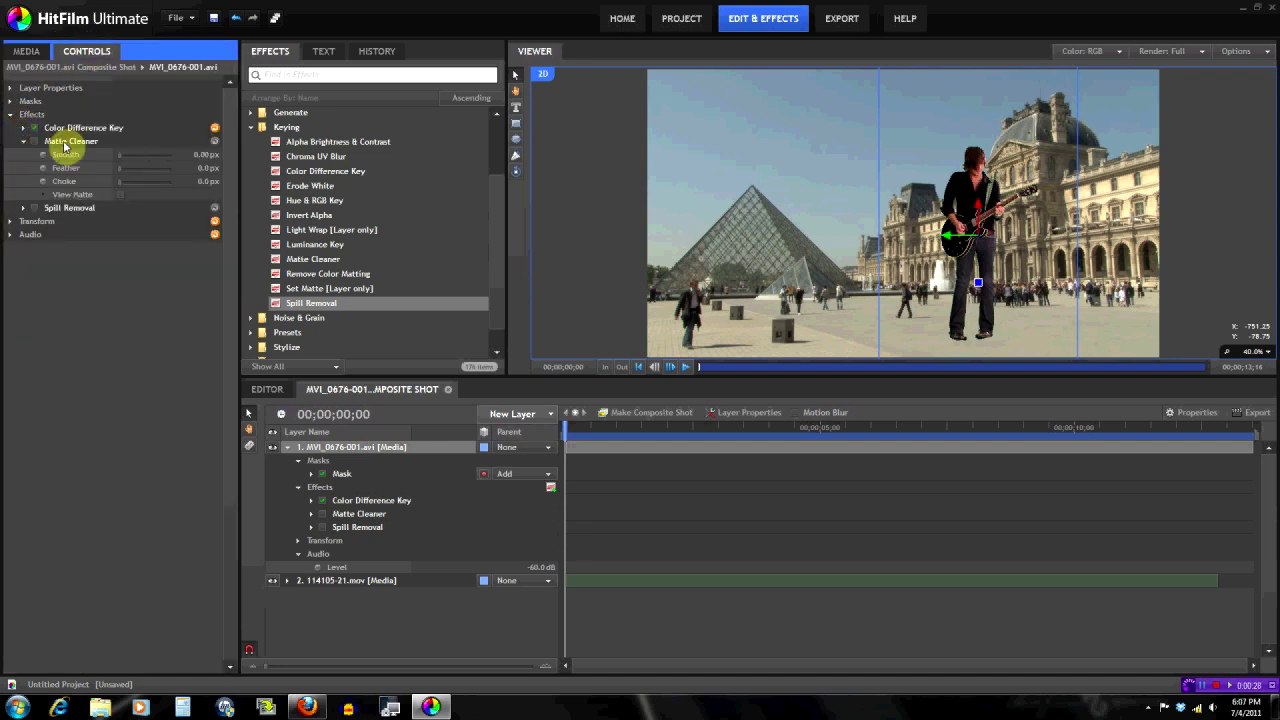
{"action": "scroll", "coordinate": [931, 177], "scroll_direction": "up", "scroll_amount": 2}
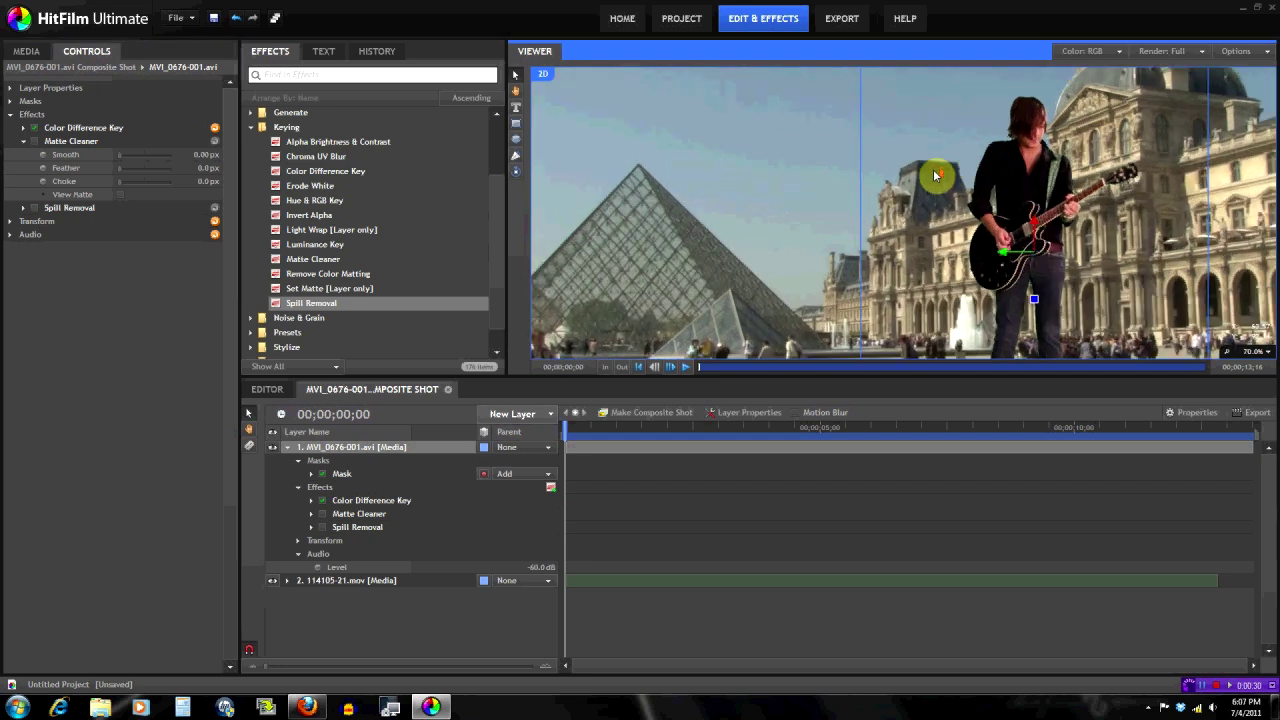
{"action": "left_click_drag", "start_coordinate": [980, 177], "coordinate": [858, 136]}
{"action": "scroll", "coordinate": [858, 136], "scroll_direction": "up", "scroll_amount": 1}
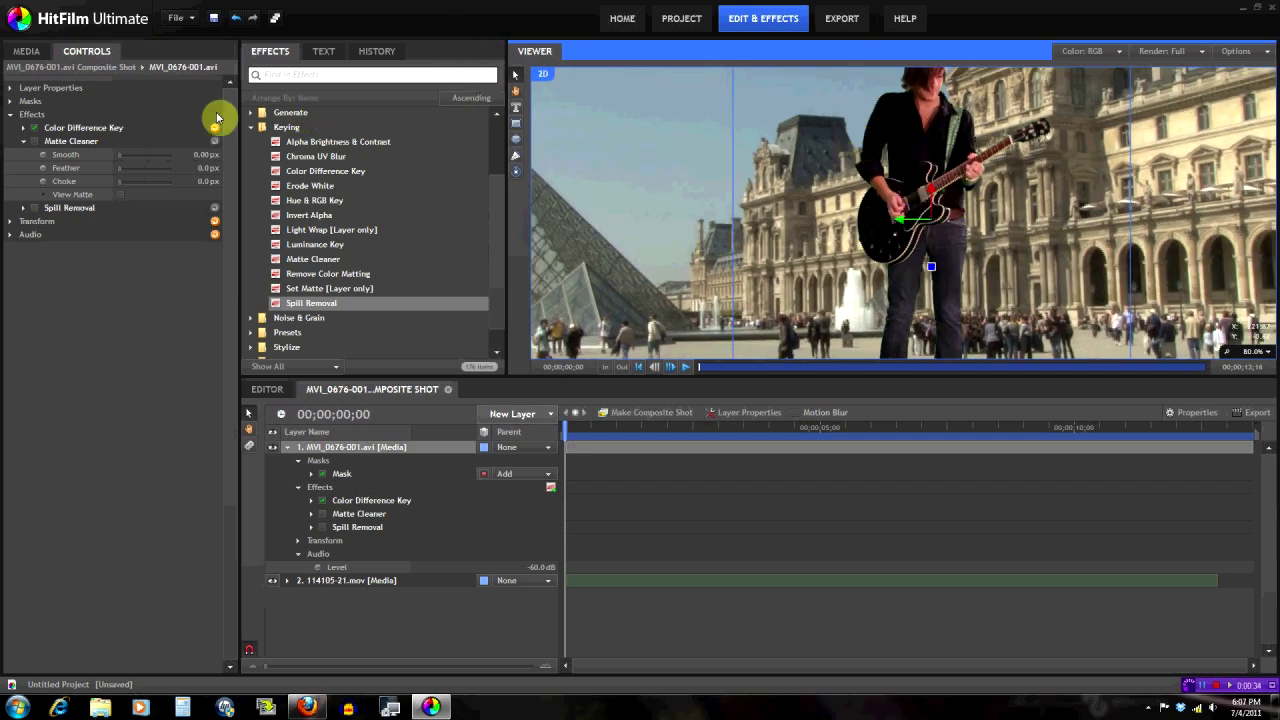
{"action": "left_click", "coordinate": [35, 143]}
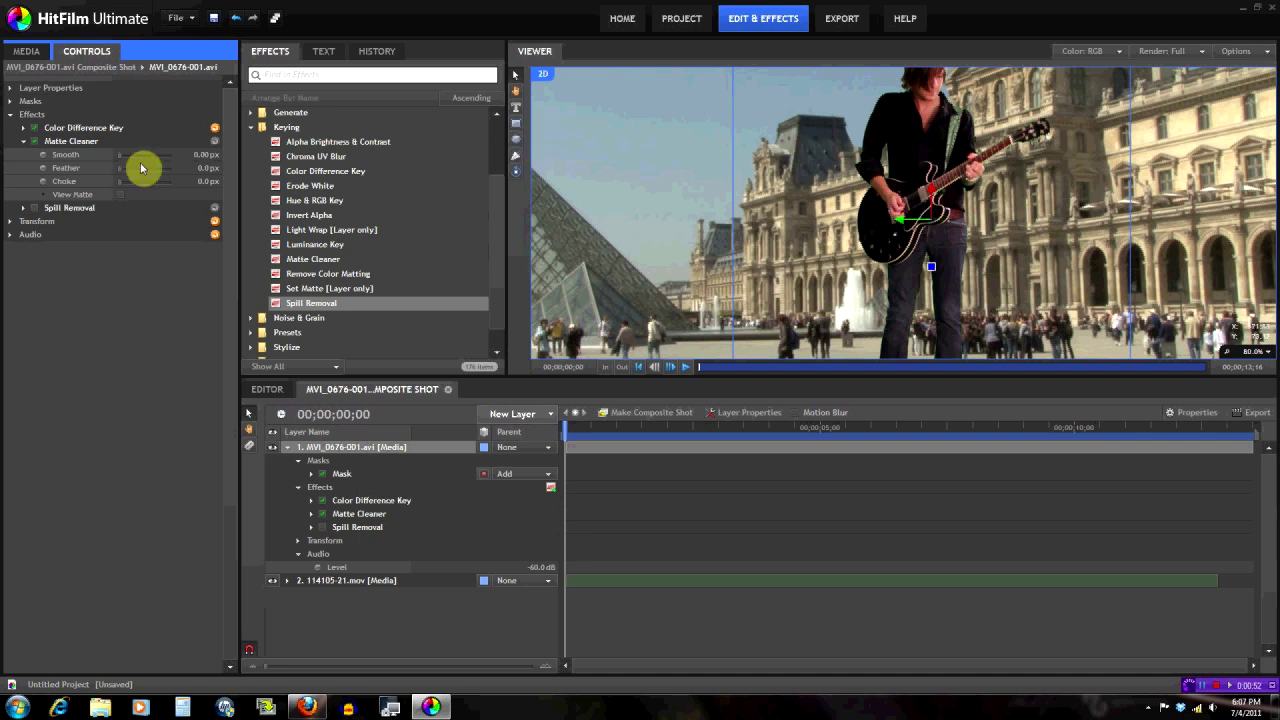
{"action": "left_click", "coordinate": [200, 155]}
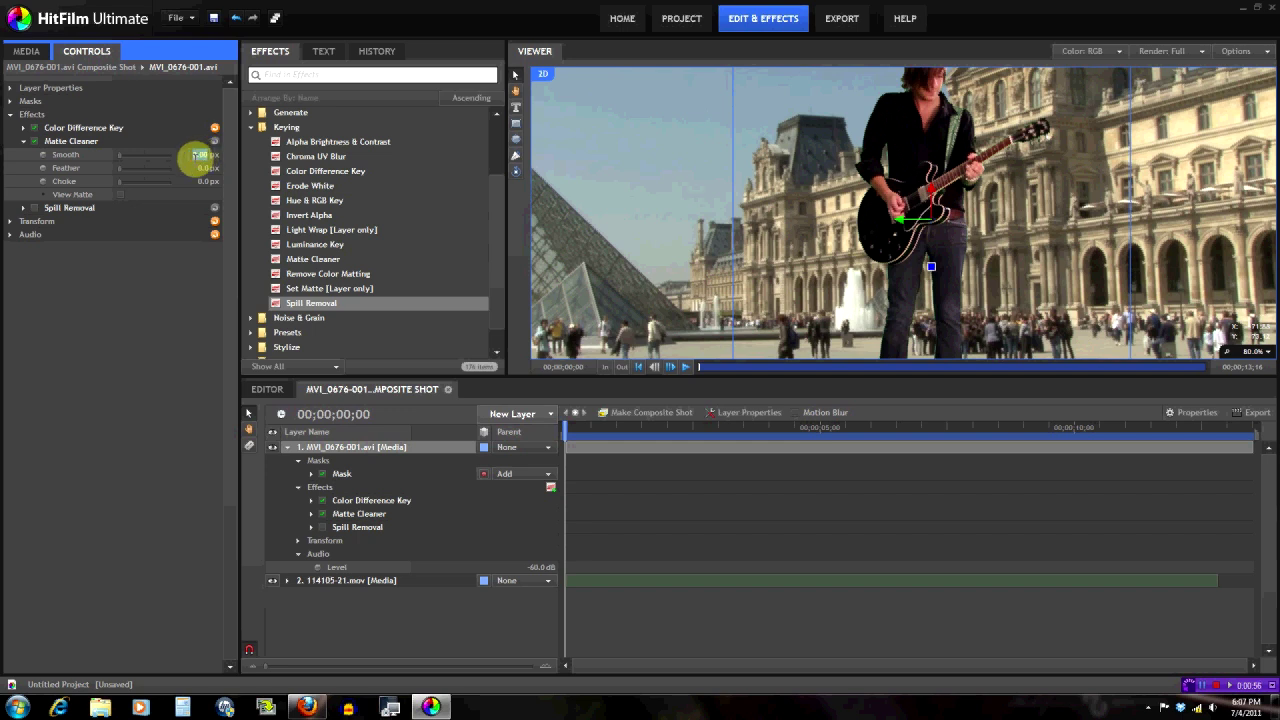
Set Matte Cleaner Smooth to 5.00 px and Feather to 10.0 px
{"action": "key", "text": "Return"}
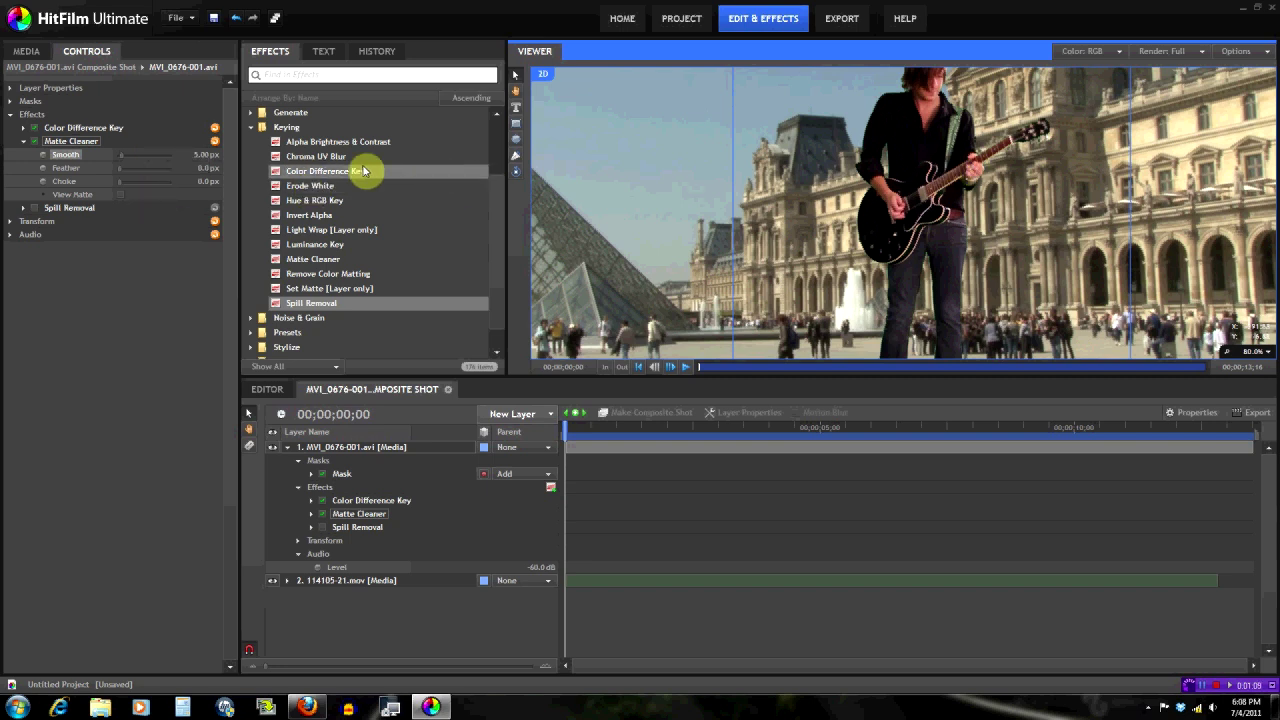
{"action": "left_click", "coordinate": [203, 168]}
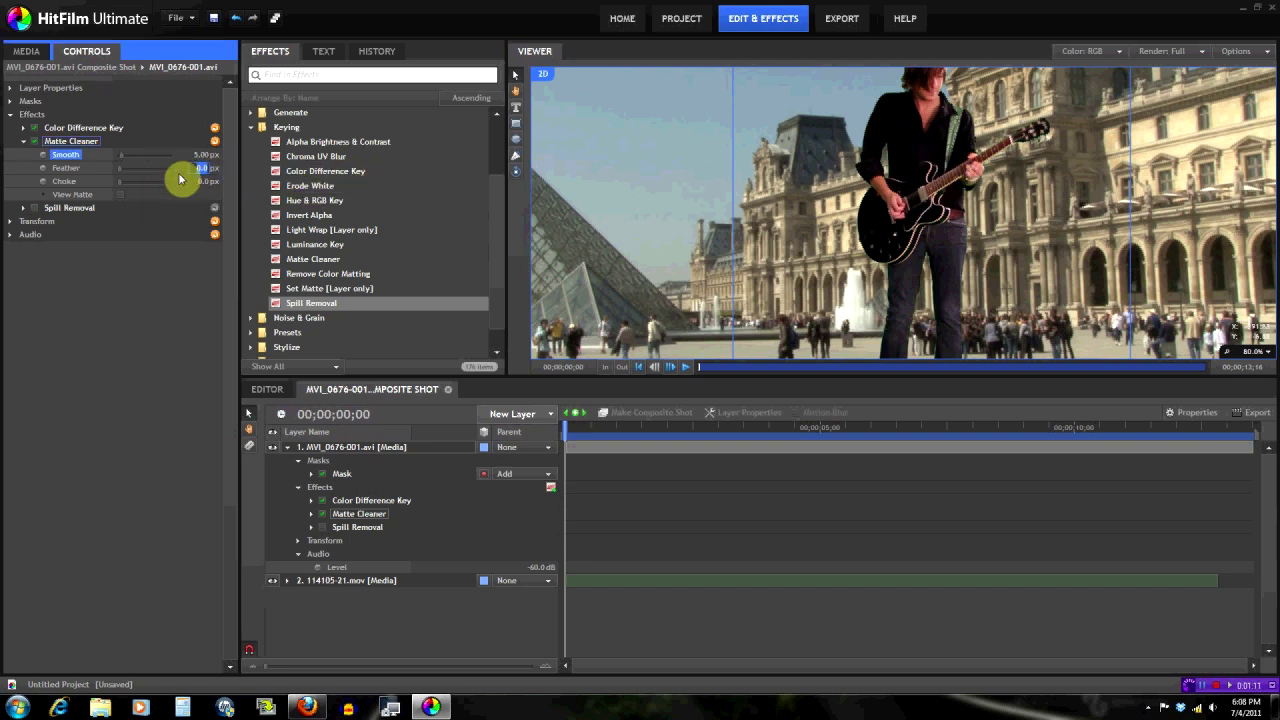
{"action": "key", "text": "Return"}
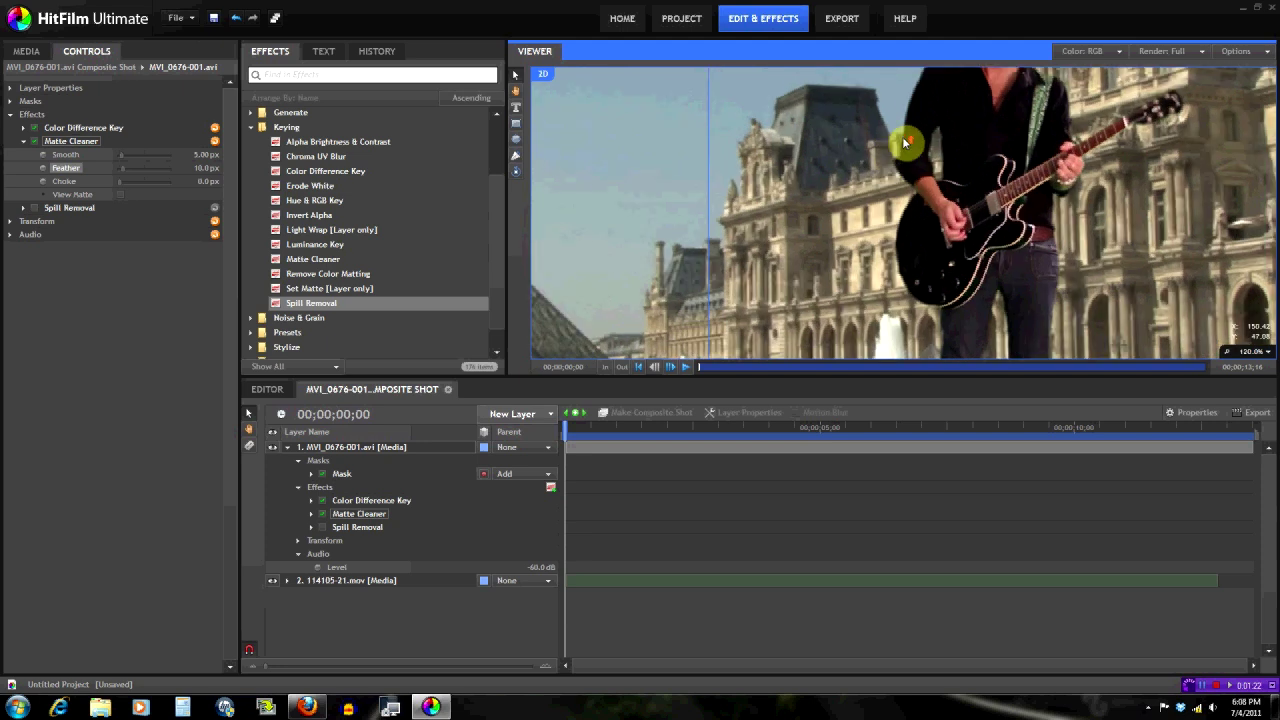
Test a large Choke on the matte, then reset Choke to 0.0 px
{"action": "scroll", "coordinate": [905, 136], "scroll_direction": "down", "scroll_amount": 1}
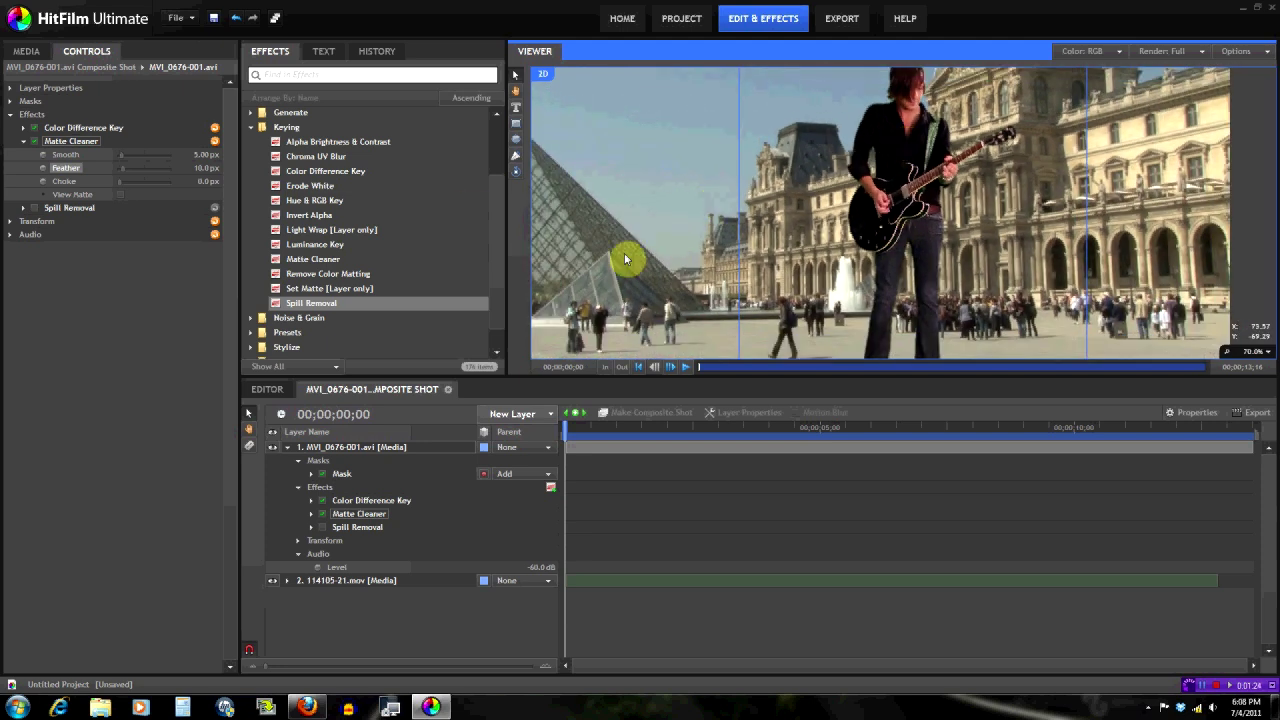
{"action": "left_click", "coordinate": [134, 183]}
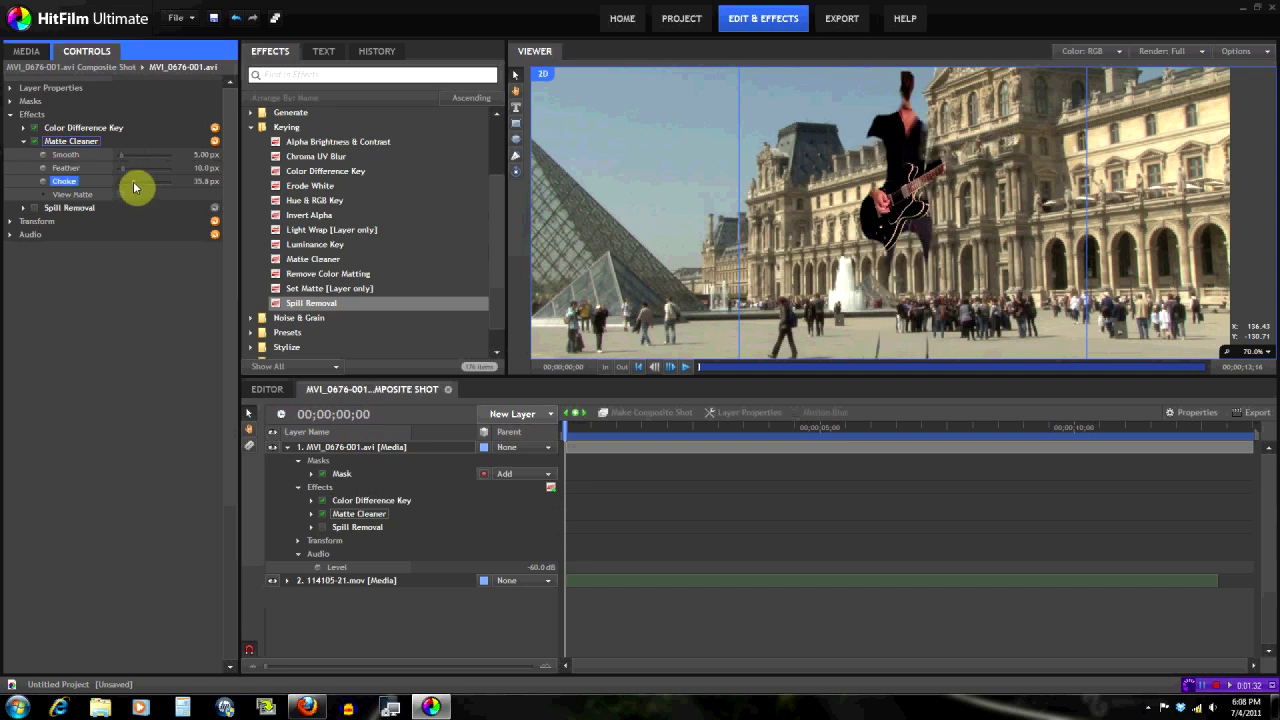
{"action": "left_click_drag", "start_coordinate": [205, 181], "coordinate": [198, 201]}
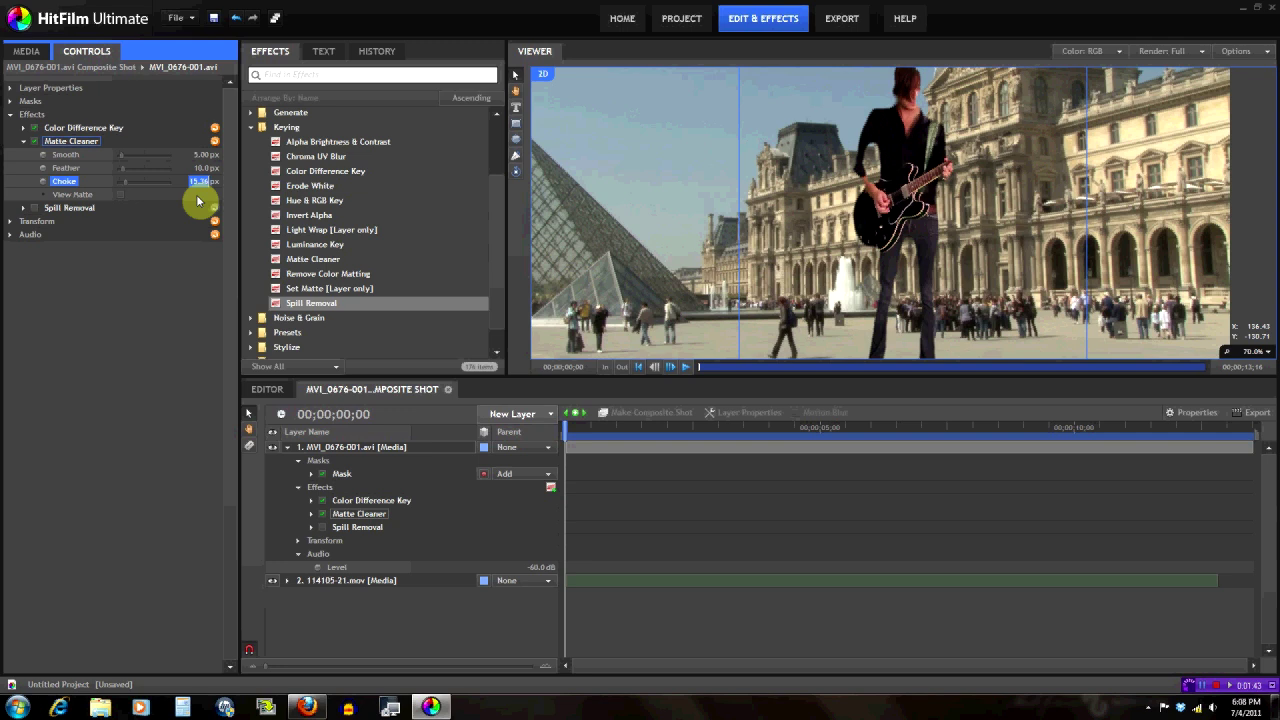
{"action": "key", "text": "Return"}
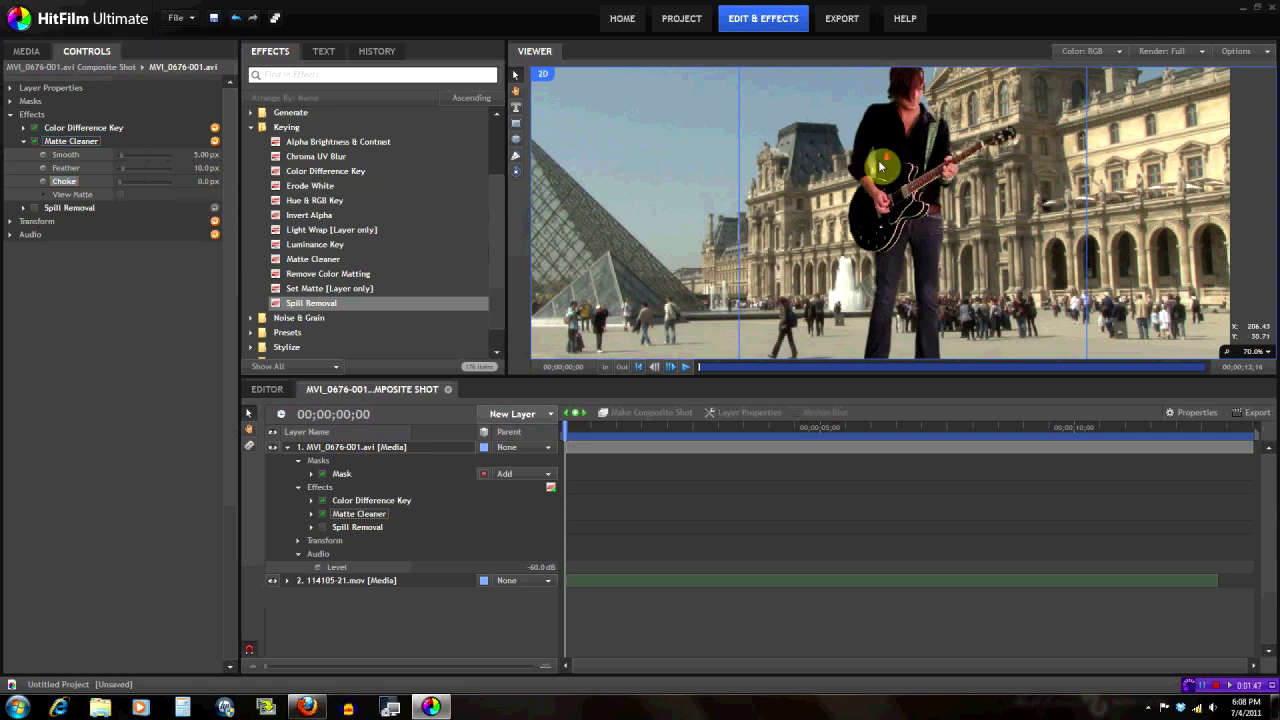
{"action": "scroll", "coordinate": [880, 162], "scroll_direction": "down", "scroll_amount": 2}
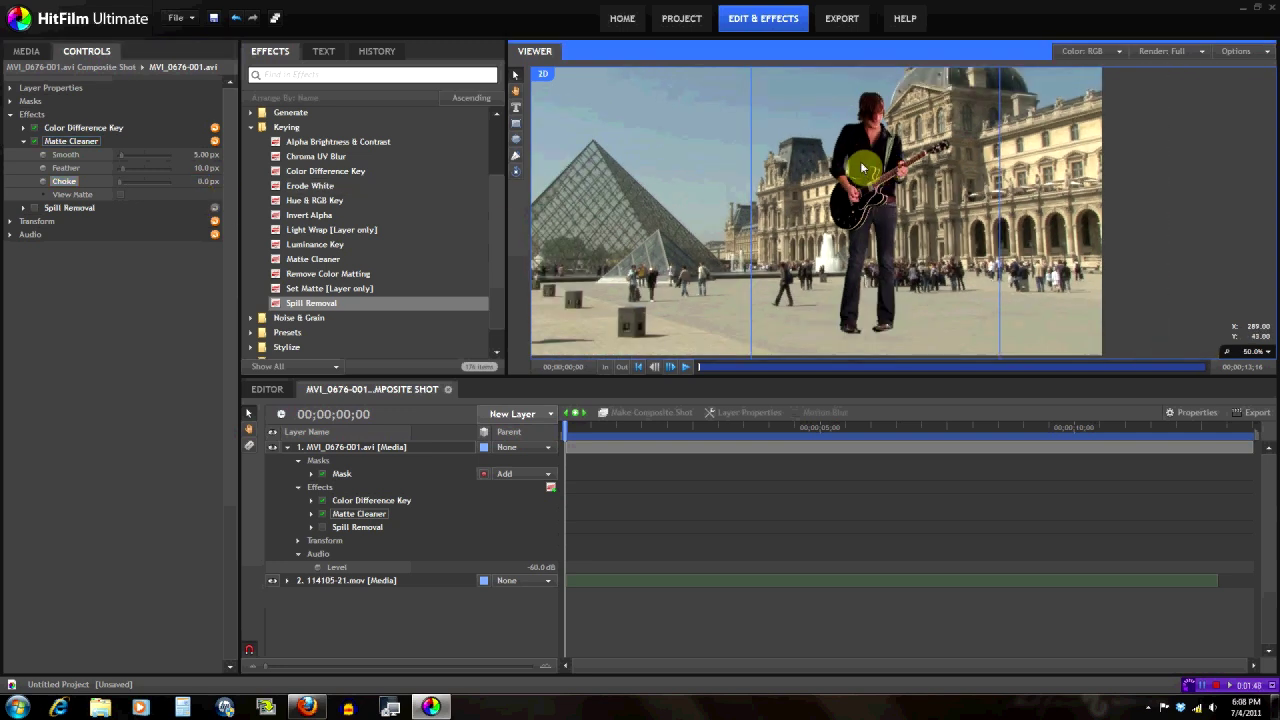
Collapse Matte Cleaner and expand Spill Removal (Green, Strength 1.00, Extended suppression)
{"action": "left_click", "coordinate": [25, 143]}
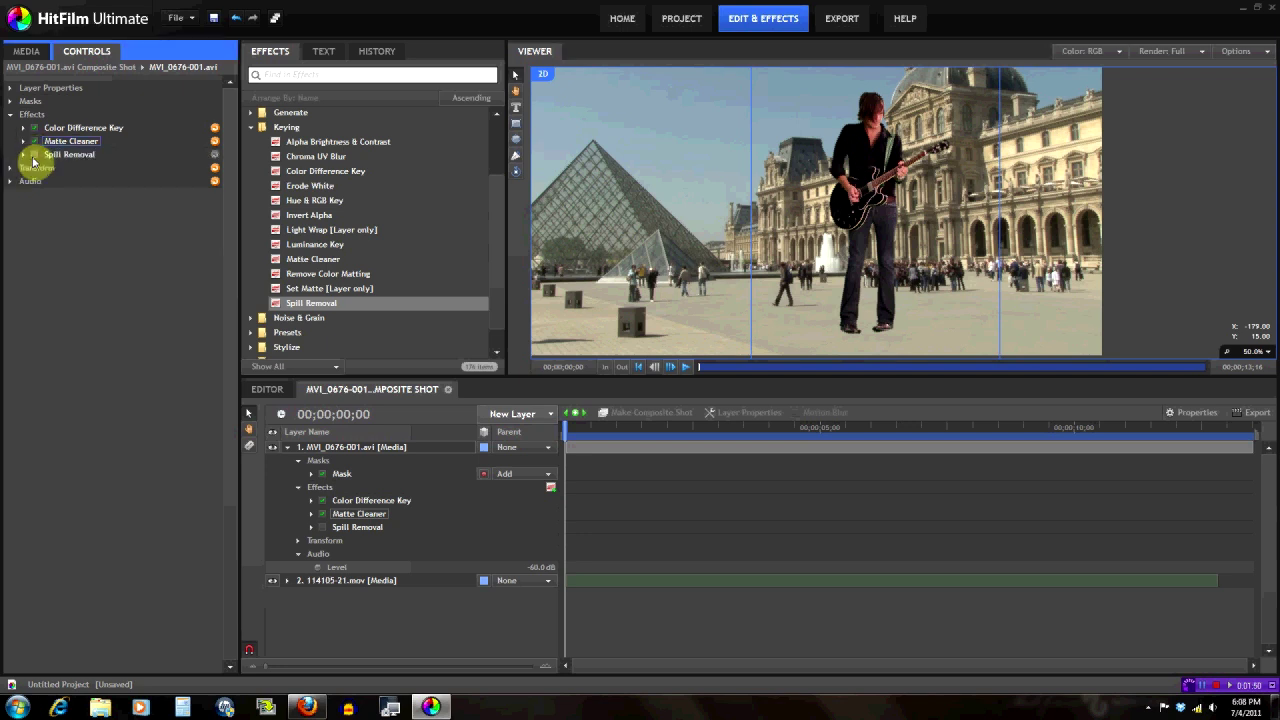
{"action": "left_click", "coordinate": [24, 154]}
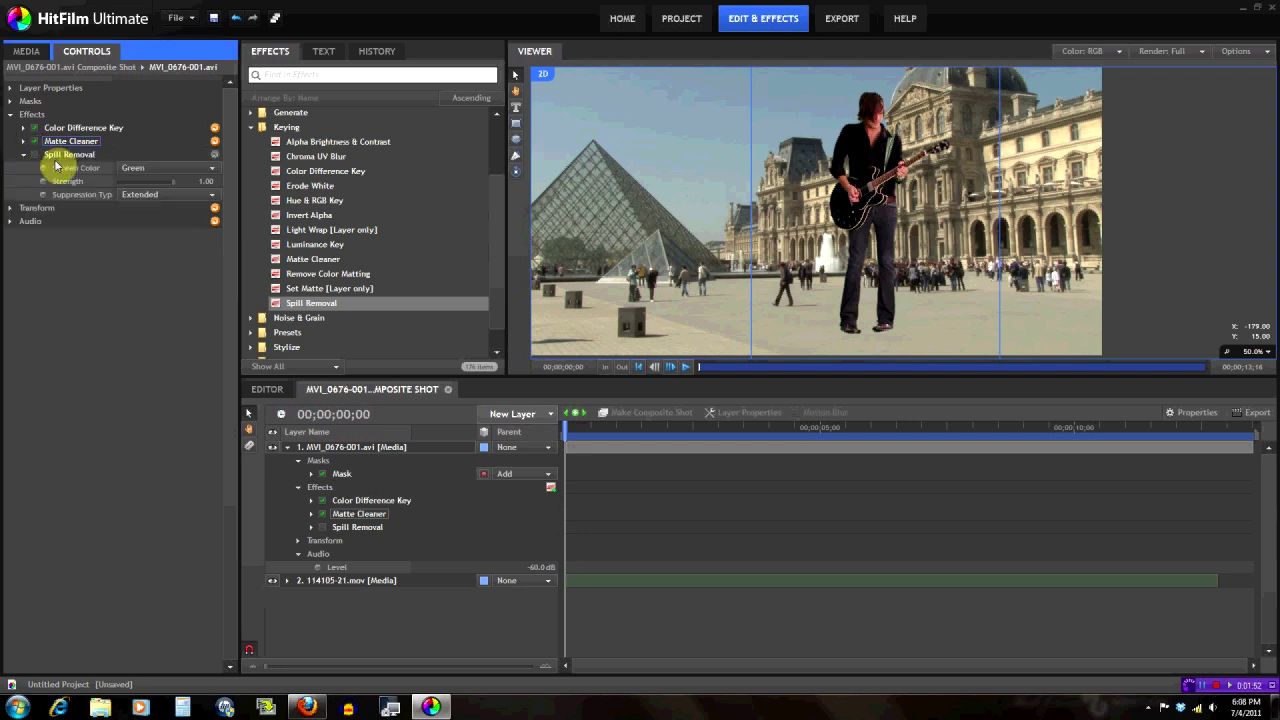
{"action": "scroll", "coordinate": [818, 165], "scroll_direction": "up", "scroll_amount": 1}
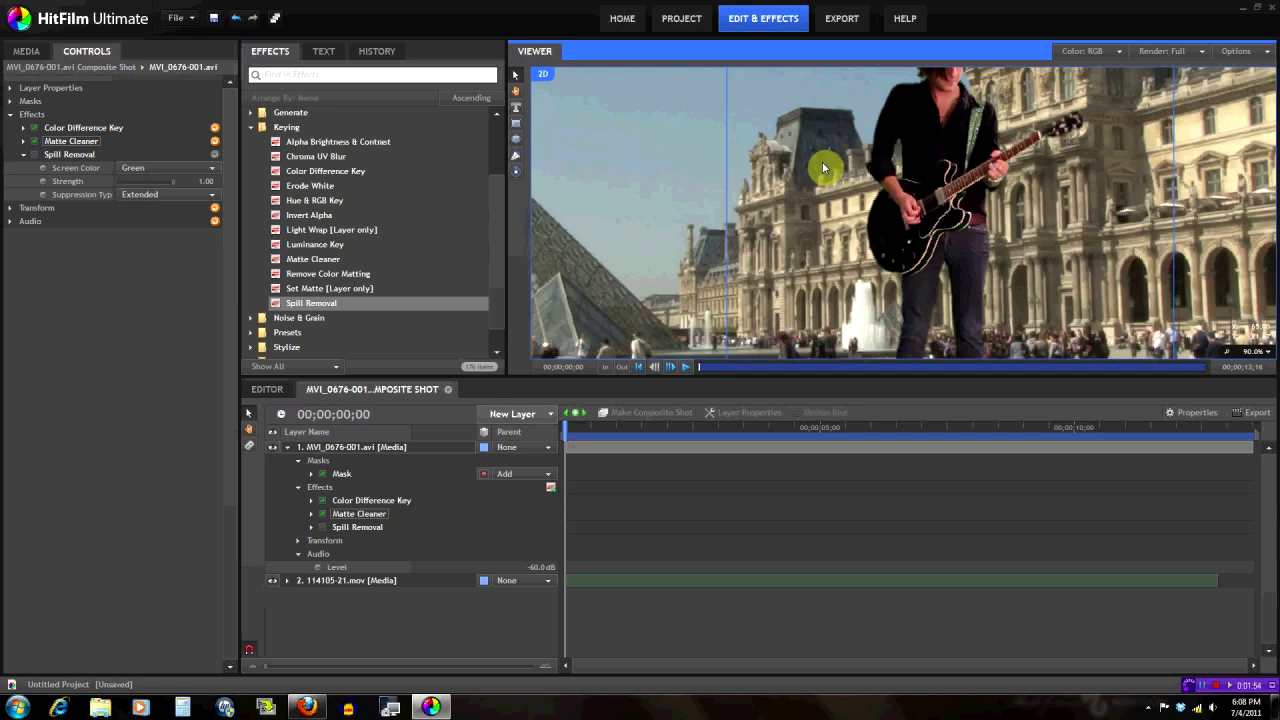
{"action": "scroll", "coordinate": [820, 200], "scroll_direction": "up", "scroll_amount": 1}
Inspect the guitarist's edges from head to legs, then switch on Spill Removal
{"action": "left_click_drag", "start_coordinate": [1001, 177], "coordinate": [836, 240]}
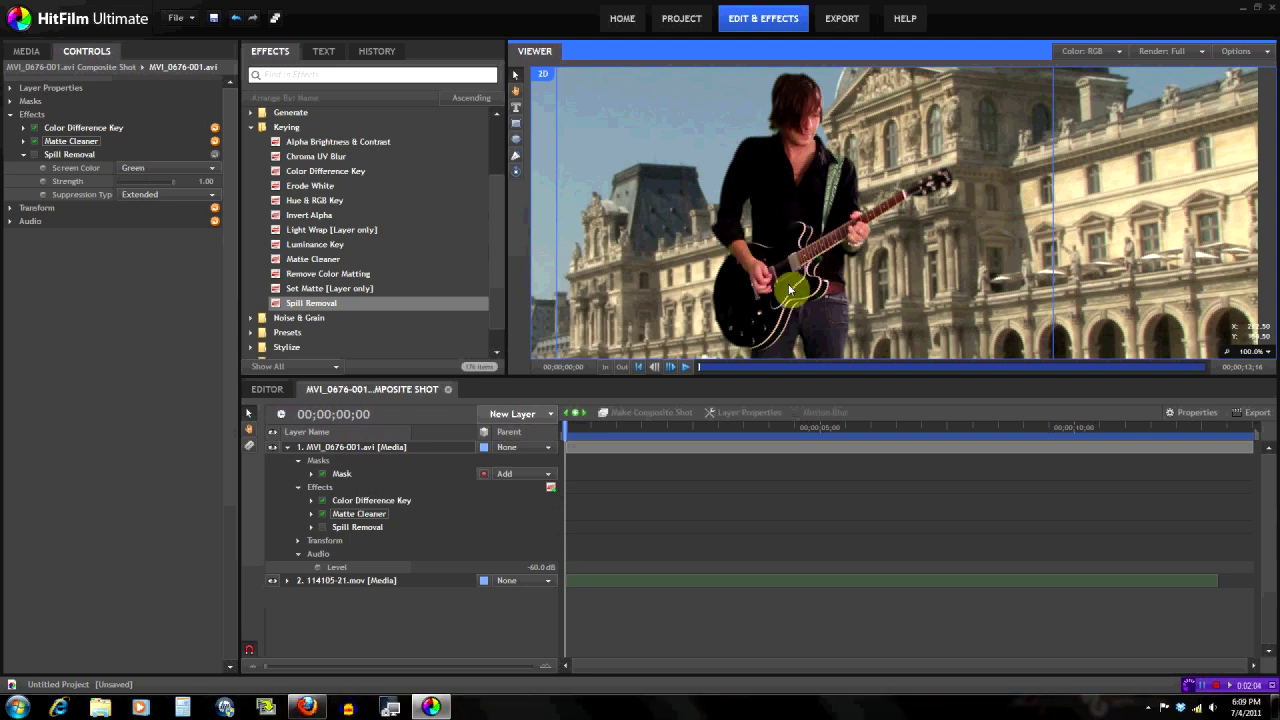
{"action": "left_click_drag", "start_coordinate": [795, 305], "coordinate": [820, 278]}
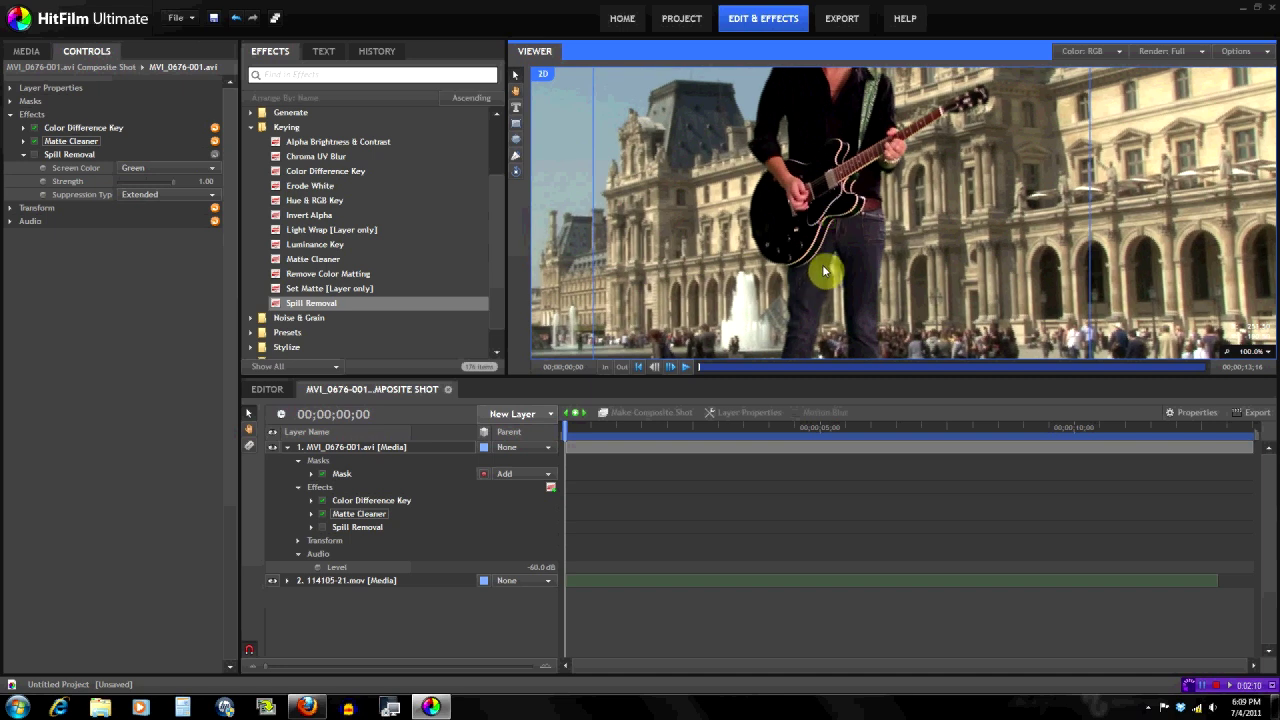
{"action": "left_click", "coordinate": [851, 160]}
{"action": "left_click_drag", "start_coordinate": [851, 160], "coordinate": [862, 240]}
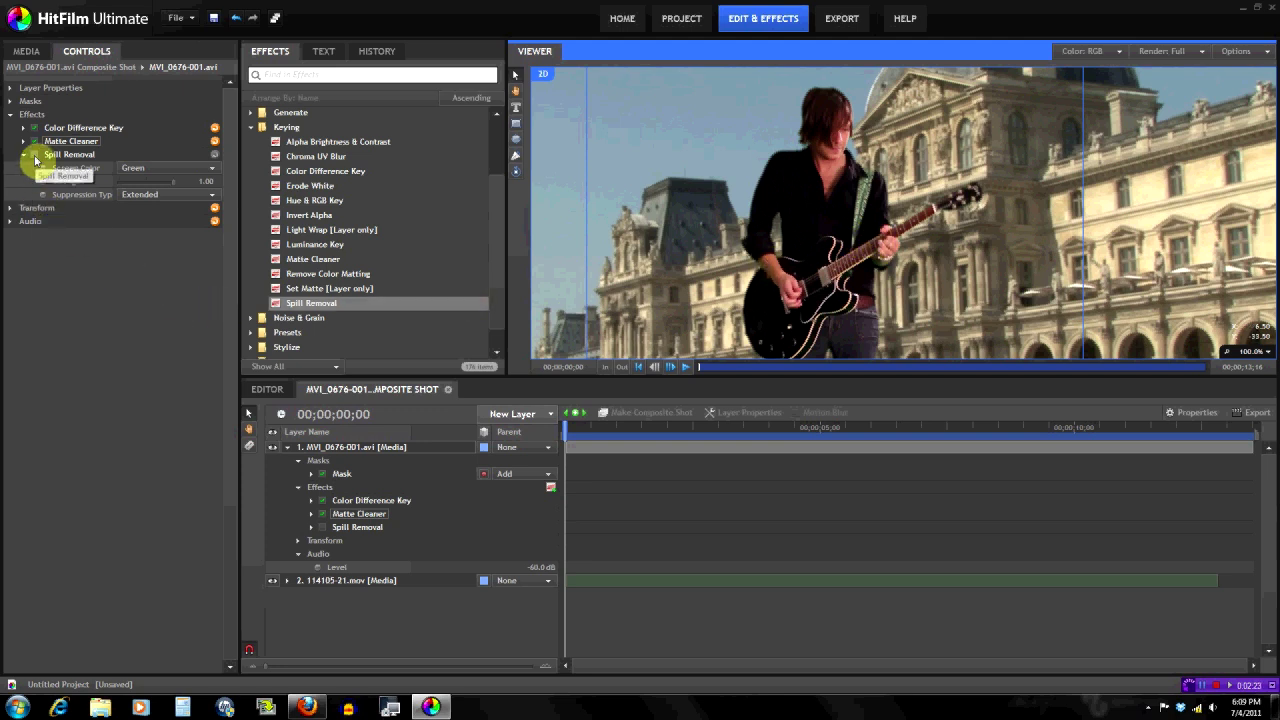
{"action": "left_click", "coordinate": [35, 160]}
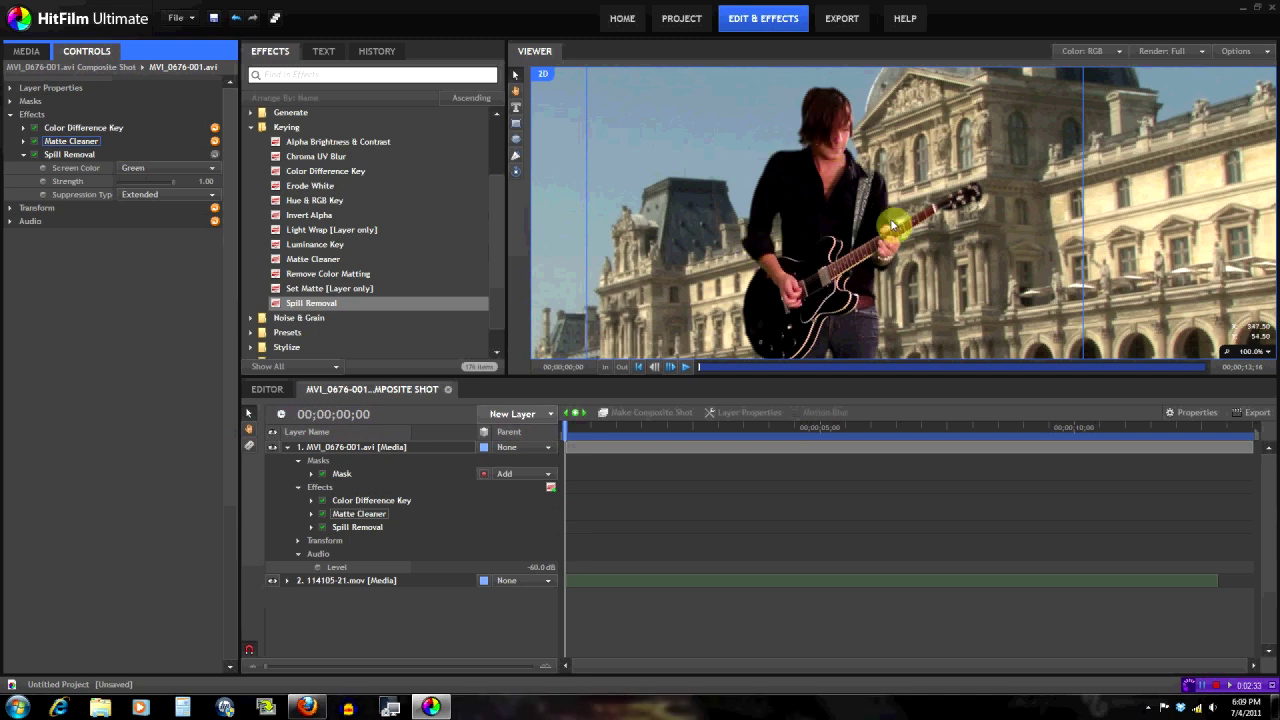
Zoom the Viewer out to 50% to review the spill-free guitarist over the Louvre plate
{"action": "scroll", "coordinate": [820, 250], "scroll_direction": "down", "scroll_amount": 3}
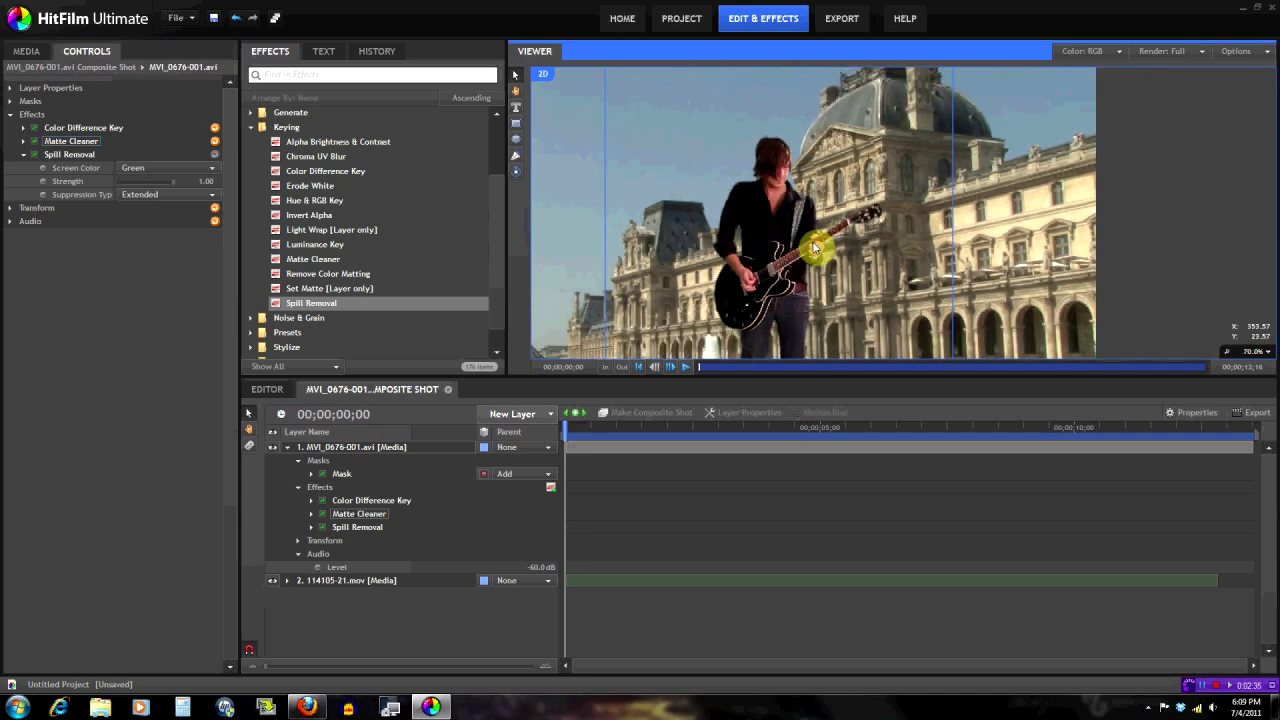
{"action": "scroll", "coordinate": [815, 248], "scroll_direction": "down", "scroll_amount": 2}
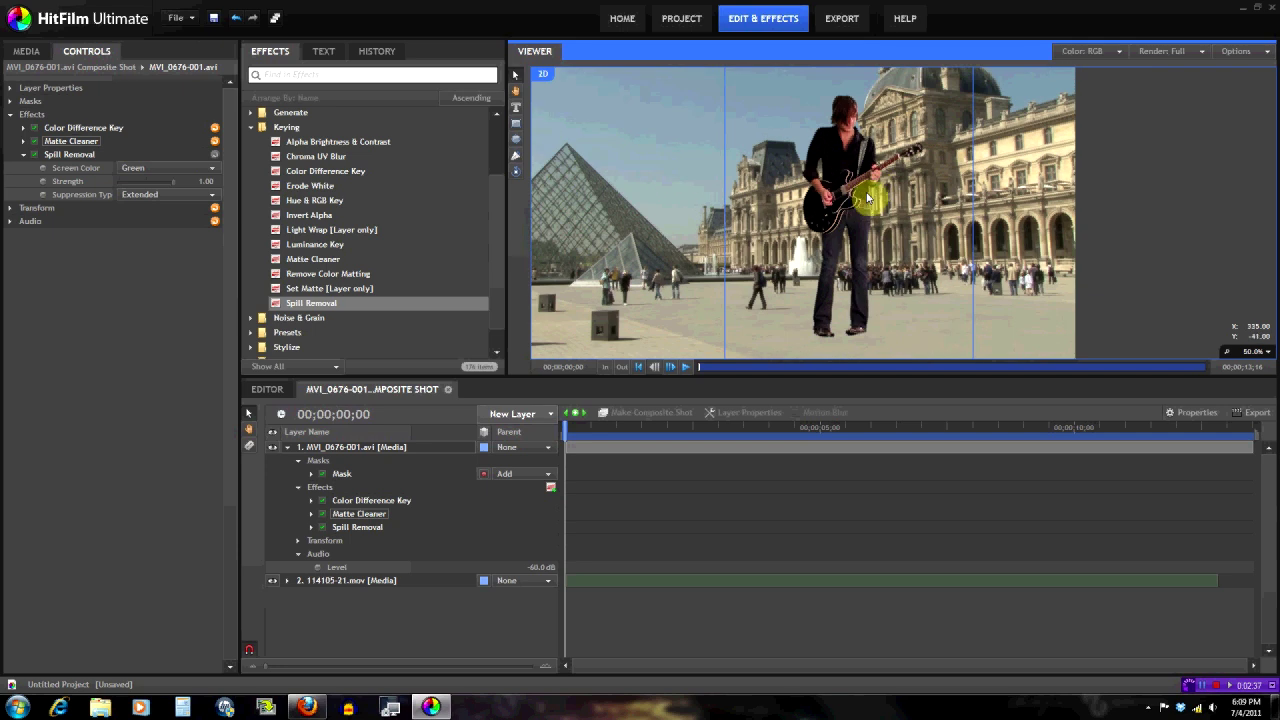